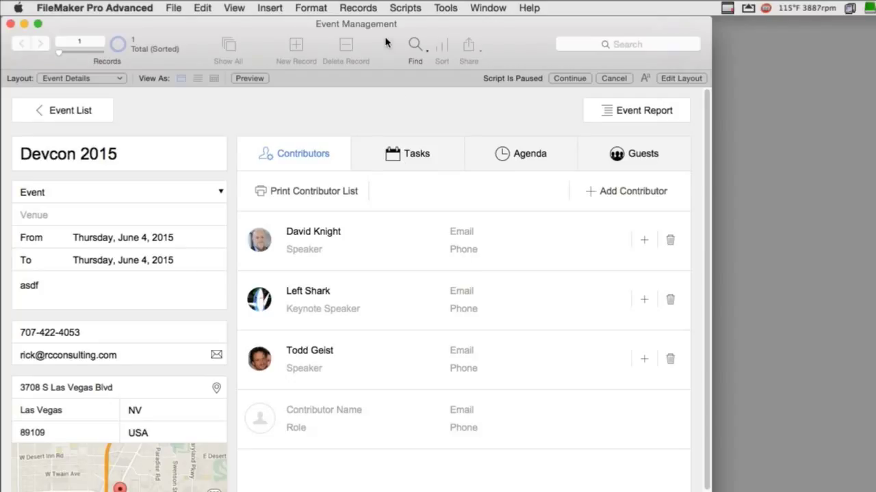
left_click(569, 78)
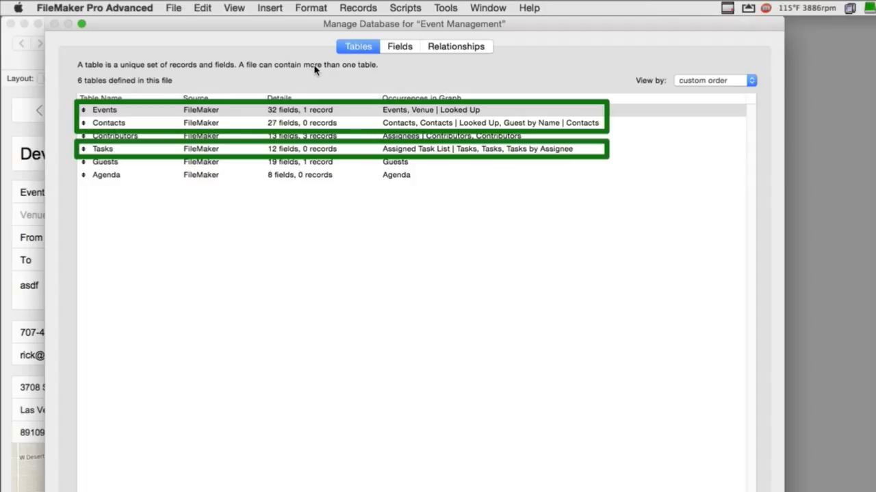
left_click(465, 48)
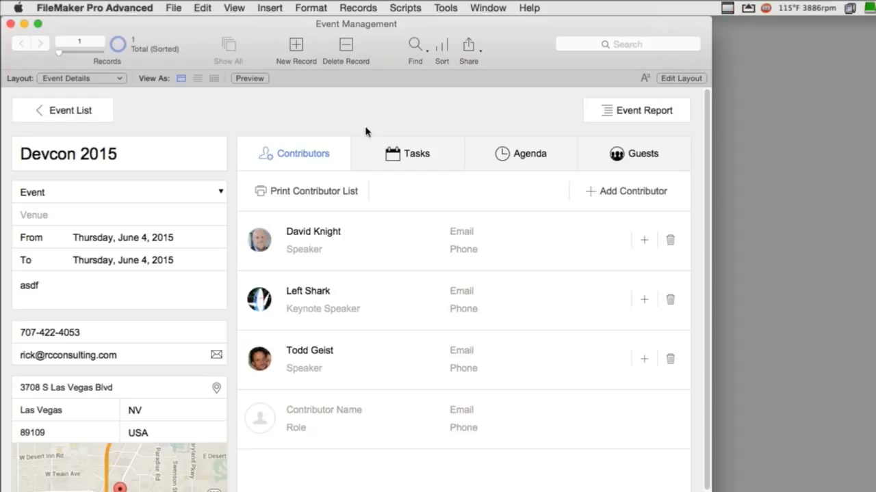
- Add a new event record titled 'Devcon 2016', commit it, and switch to Layout mode
left_click(300, 48)
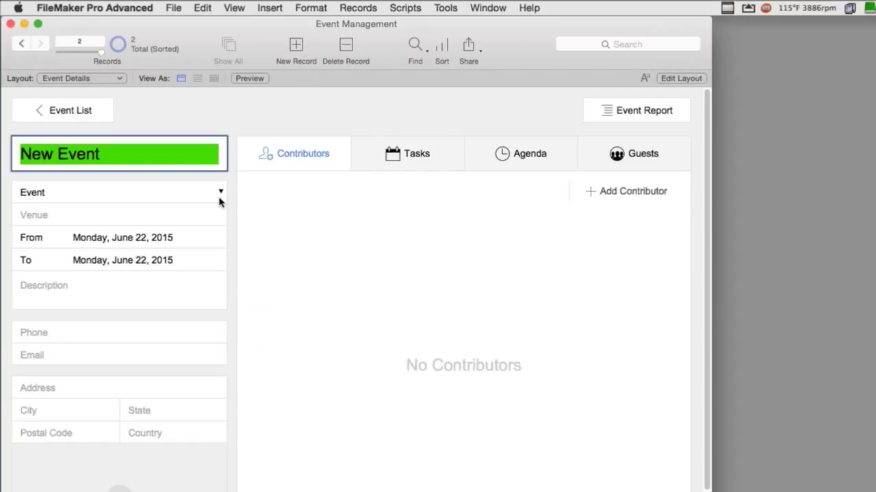
type("Devcon 2015")
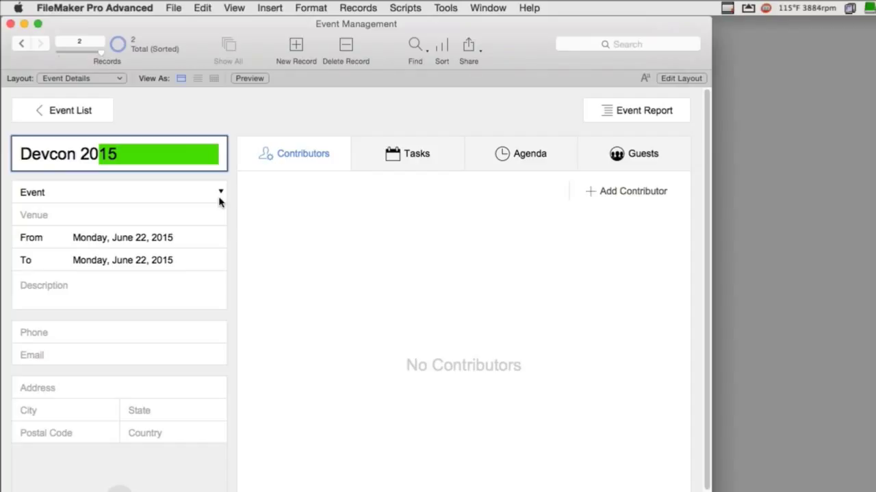
key("BackSpace")
type("6")
left_click(368, 115)
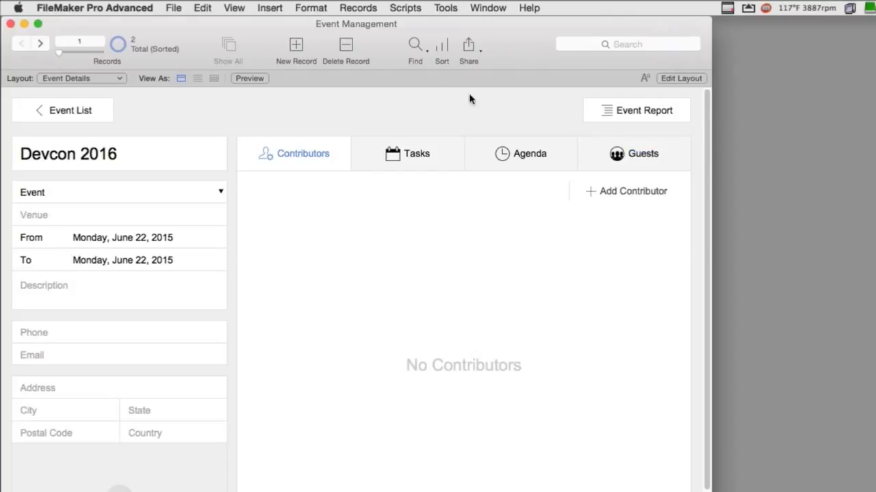
key("super+l")
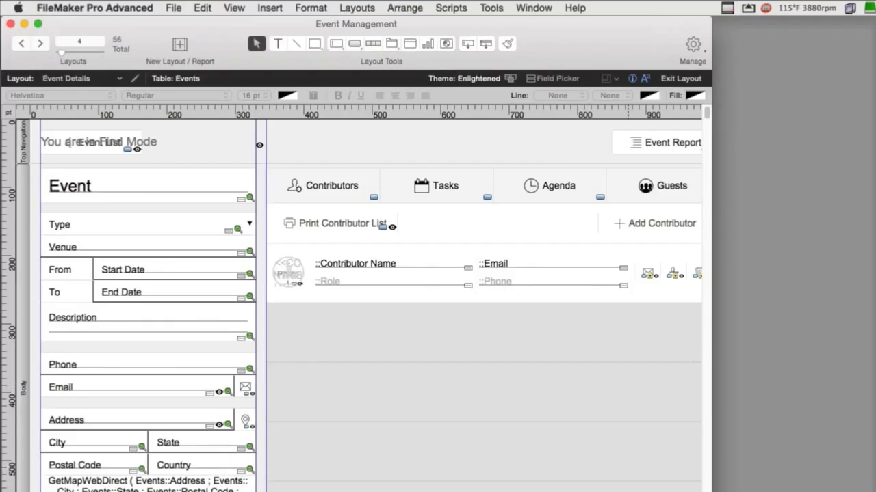
- Widen the window, nudge the Contributors/Tasks/Agenda/Guests tab panel up-left, and return to Browse mode
left_click_drag(712, 274, 734, 273)
left_click(520, 197)
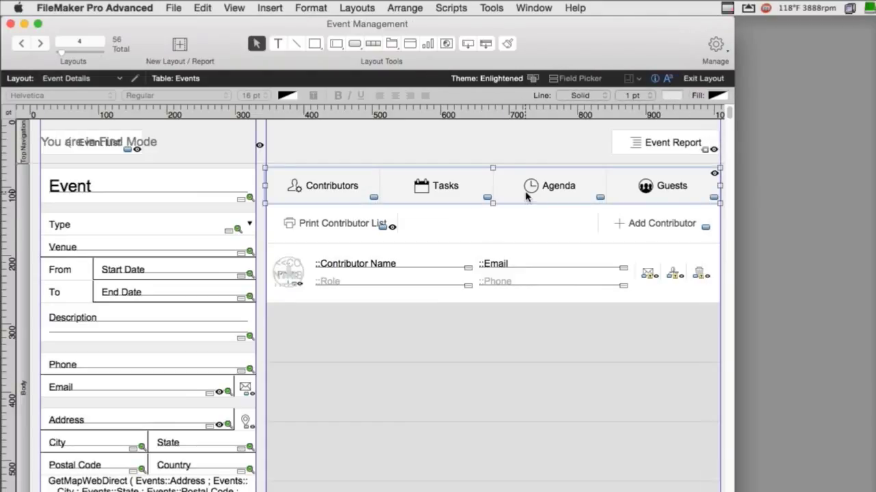
left_click_drag(526, 196, 499, 186)
key("super+b")
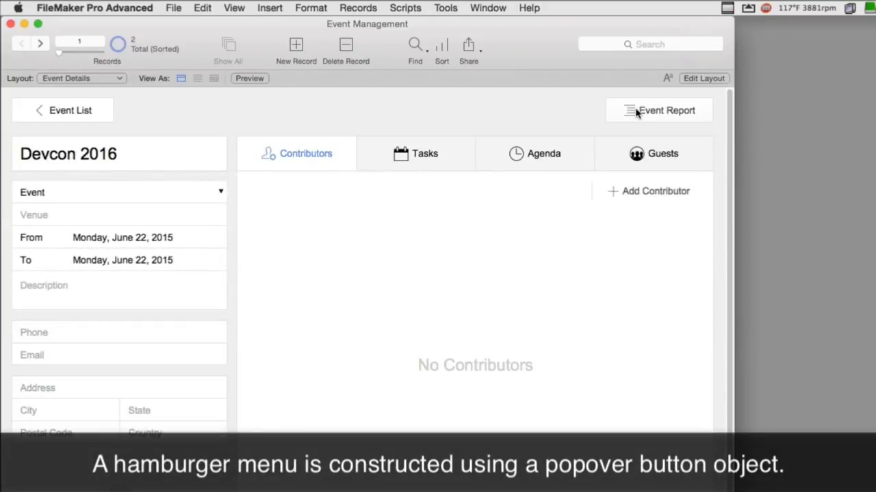
- Glance at the Event Report options, then go to the next event, Devcon 2015
left_click(654, 117)
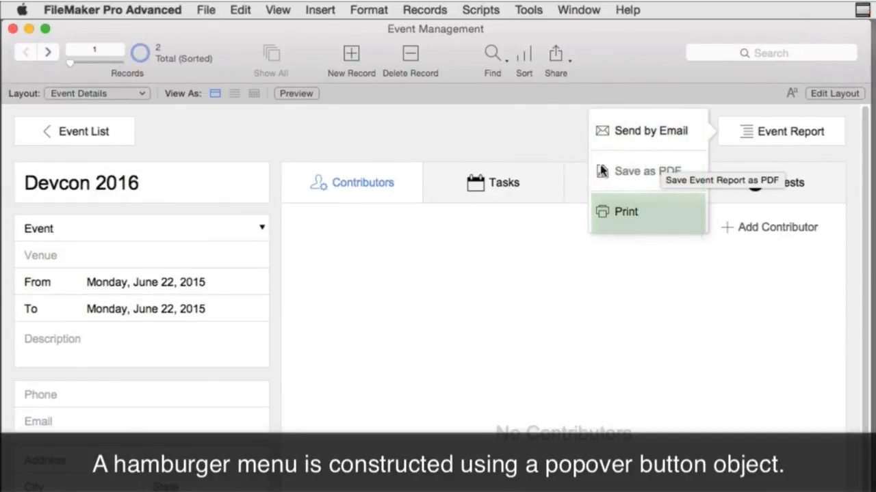
left_click(502, 137)
left_click(51, 55)
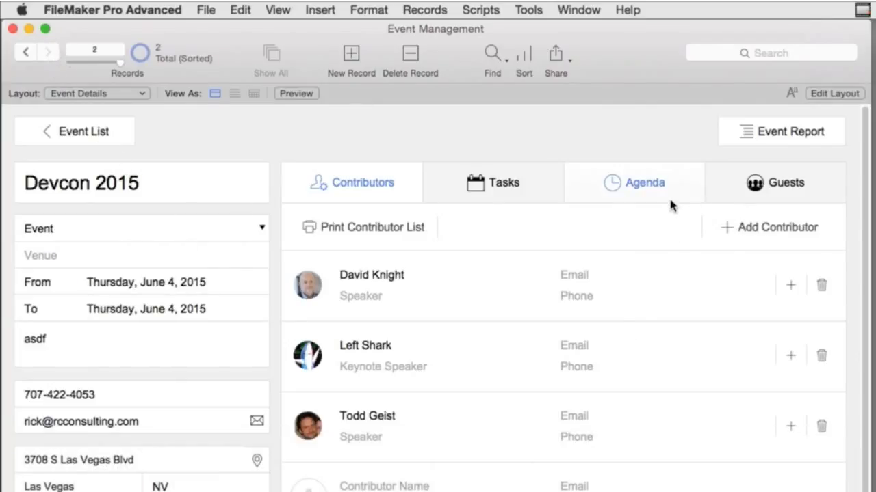
- Show the Devcon 2015 guest list and look over its guest Actions menu
left_click(755, 192)
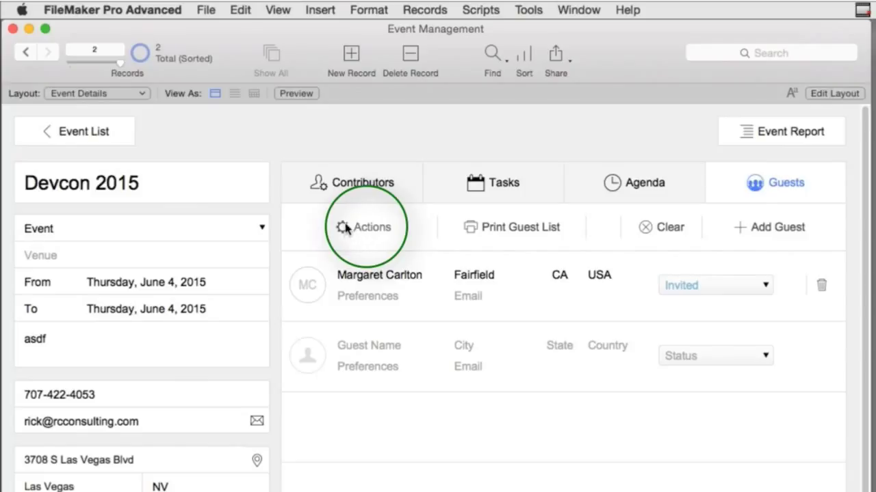
left_click(381, 233)
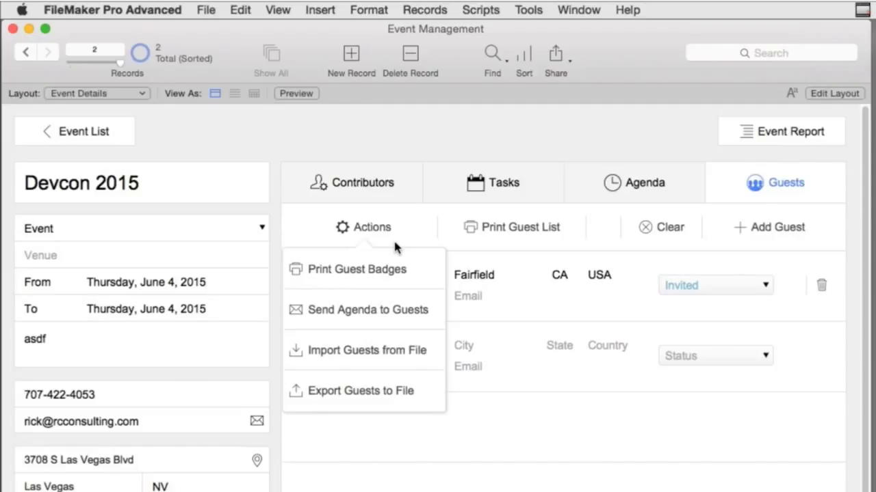
left_click(373, 234)
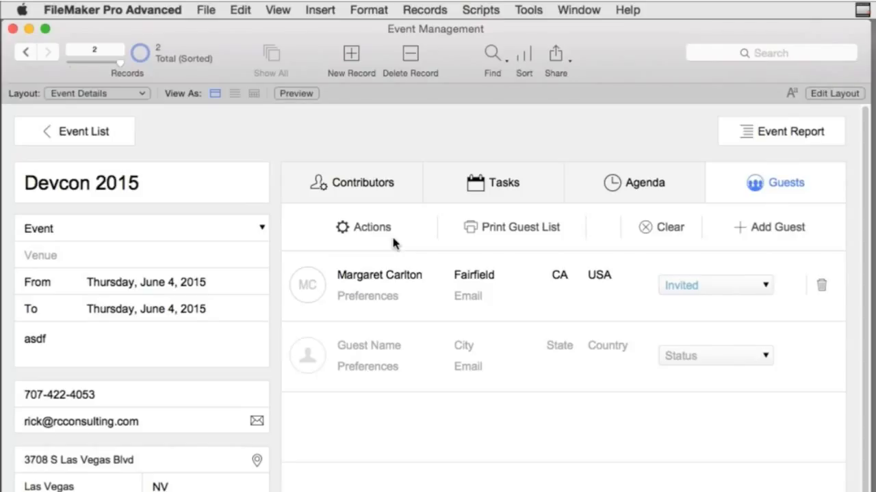
left_click(388, 237)
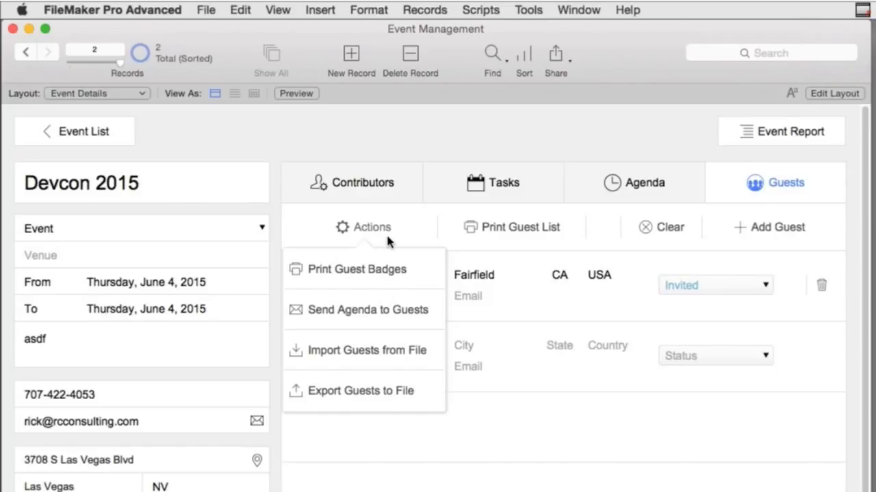
left_click(406, 142)
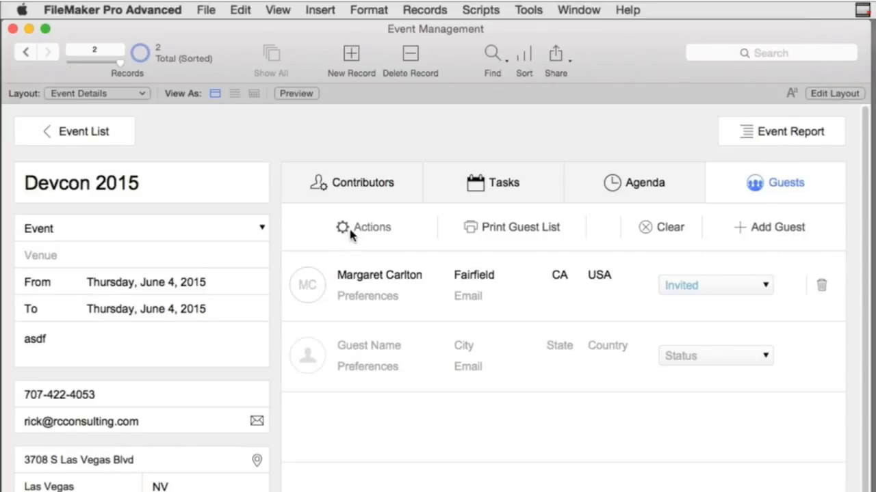
left_click(351, 233)
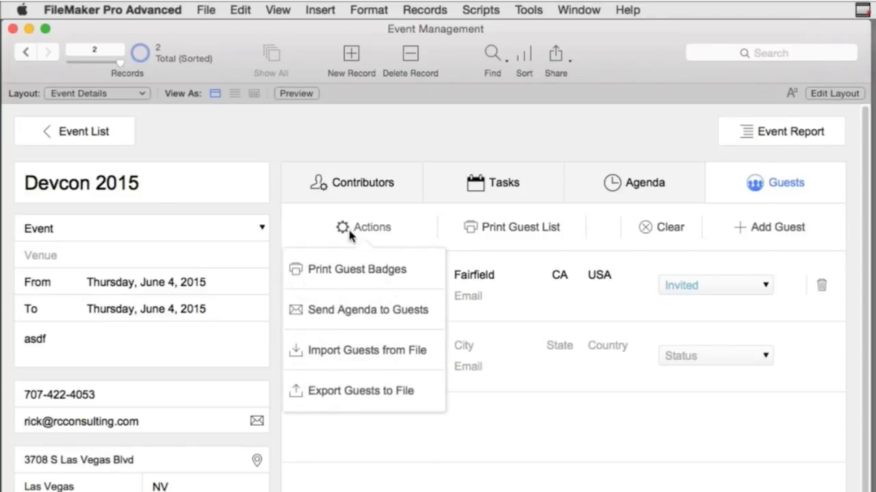
left_click(374, 233)
left_click(363, 227)
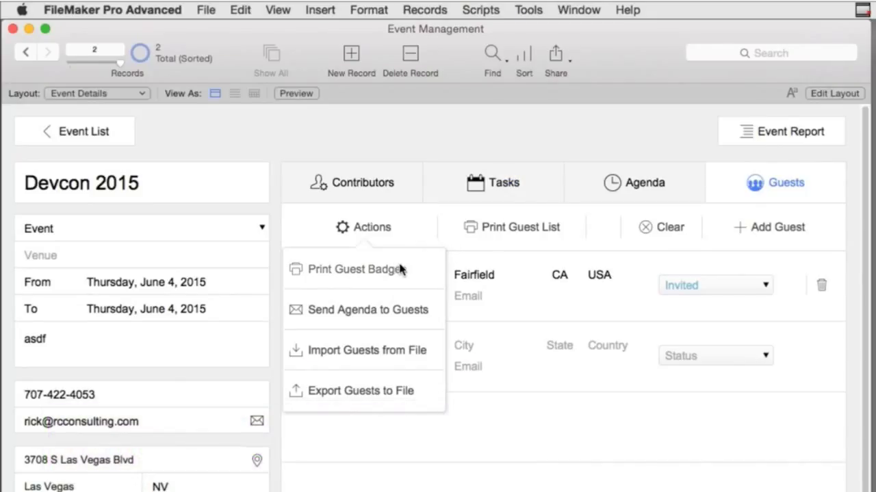
- In Layout mode, expand the guest Actions popover and select its Send Agenda, Import, Export and Print Guest Badges buttons
key("super+l")
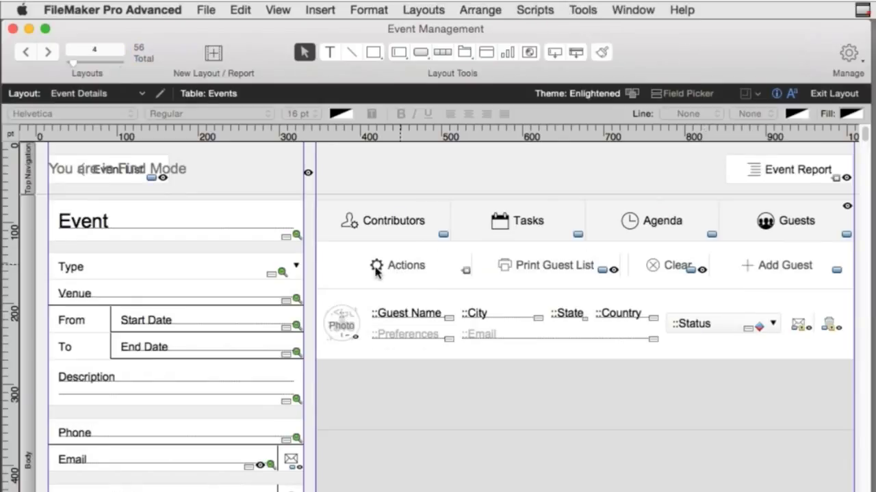
left_click(375, 270)
left_click(410, 347)
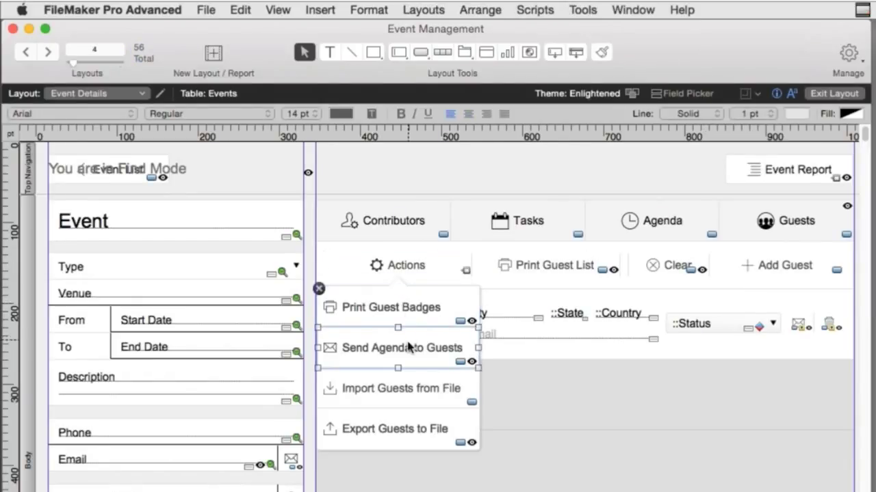
left_click(411, 392)
left_click(417, 445)
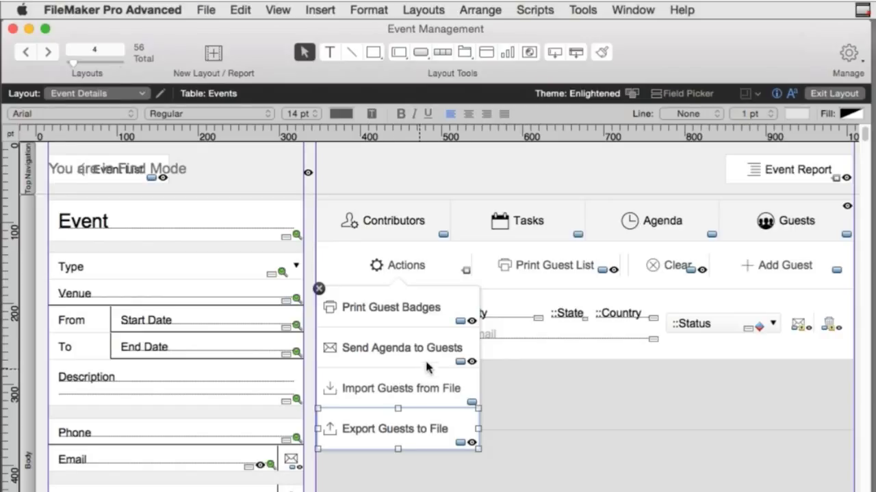
left_click(473, 325)
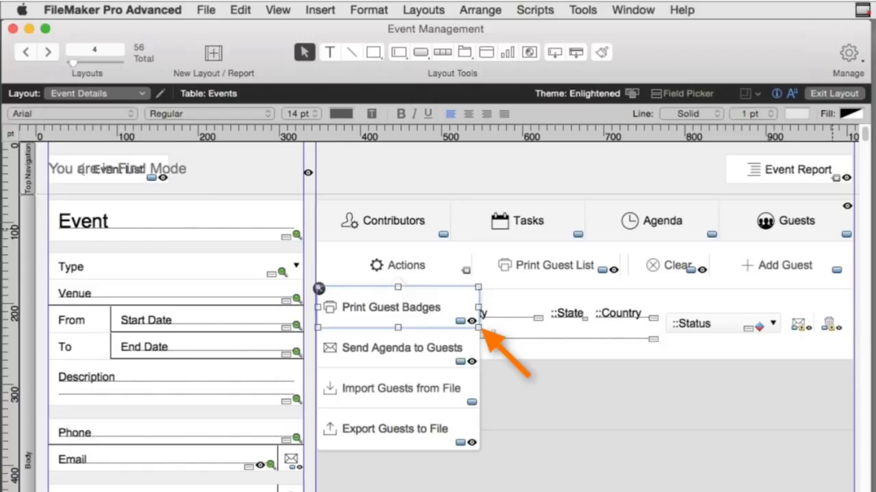
- Inspect the Print Guest Badges button's hide-when calculation, cancel it unchanged, and return to Browse mode
key("super+i")
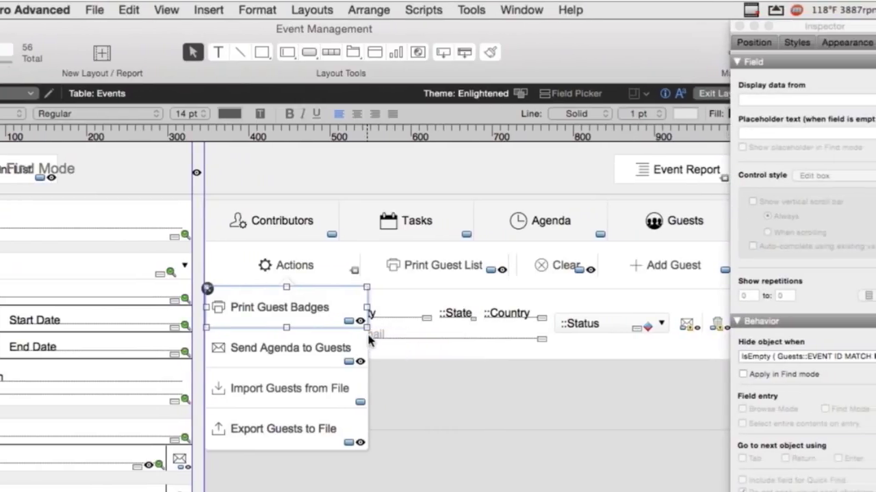
left_click(844, 357)
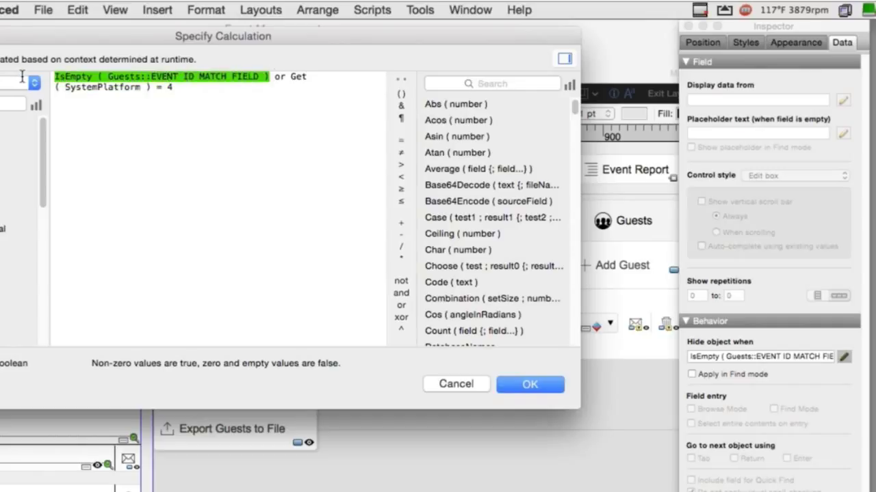
left_click(483, 384)
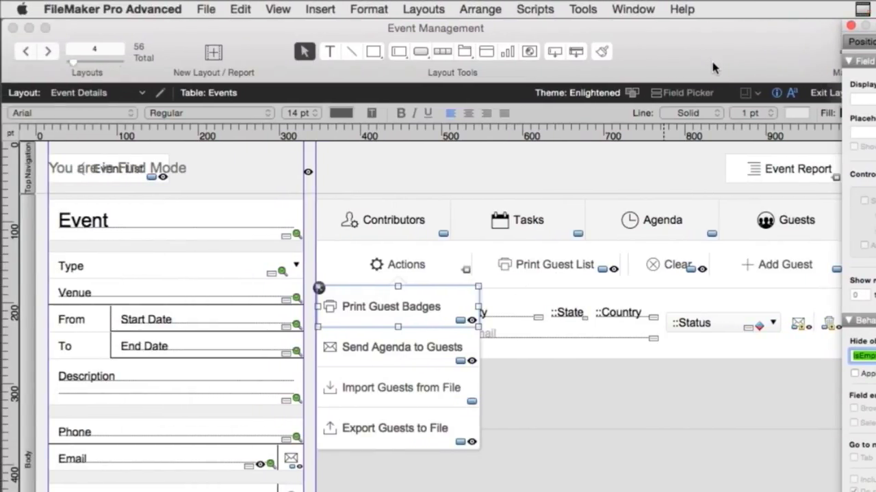
key("super+b")
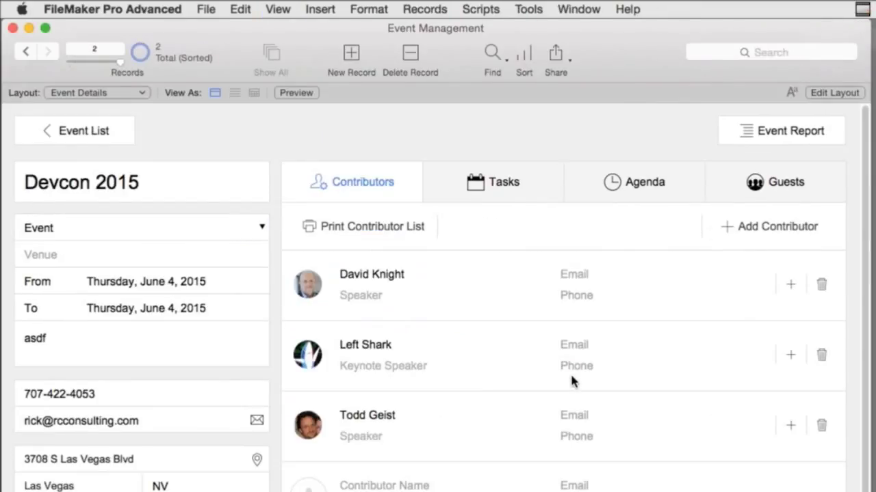
- Select Left Shark's Keynote Speaker role field, view its placeholder text setting in Layout mode, then browse again
left_click(393, 369)
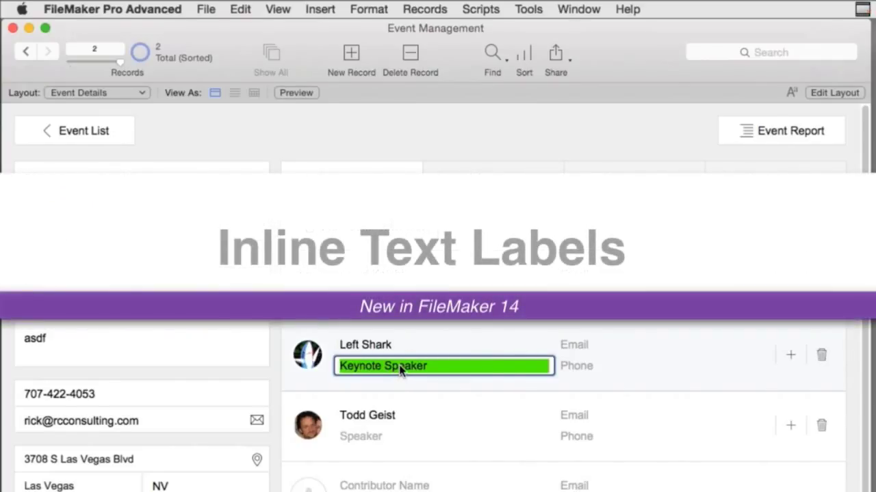
key("super+l")
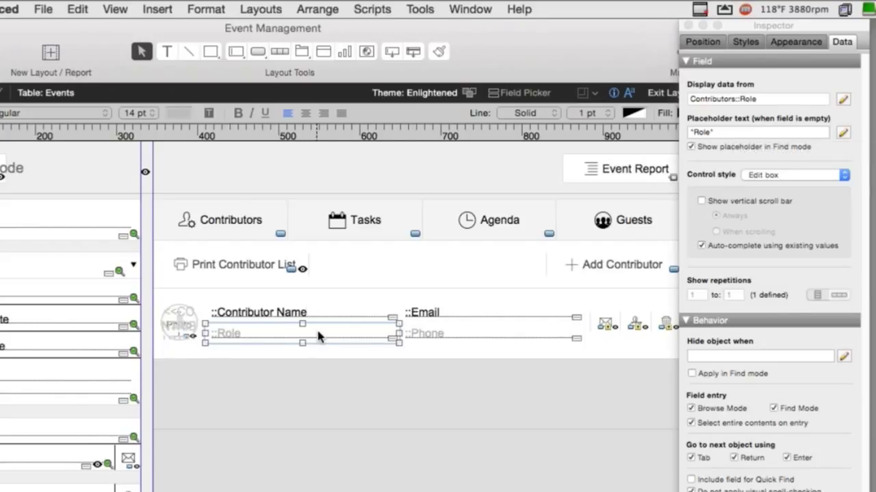
key("super+b")
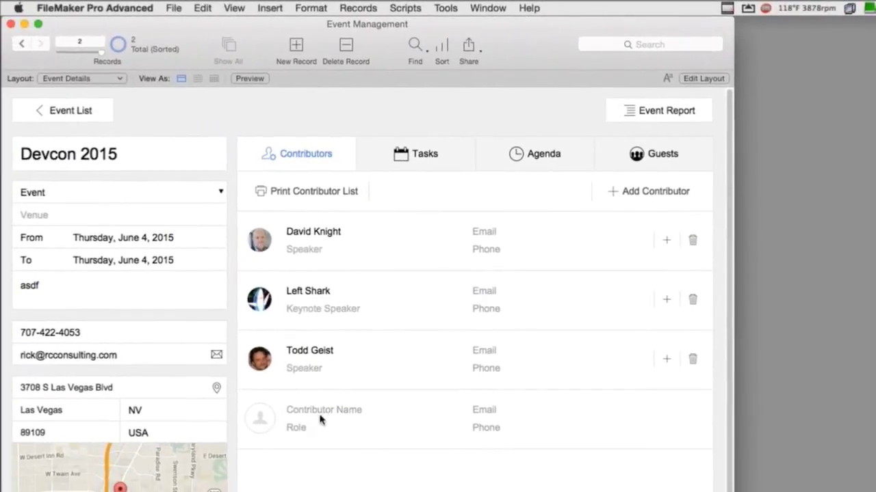
- Enter the new contributor's full name in the empty portal row
left_click(323, 410)
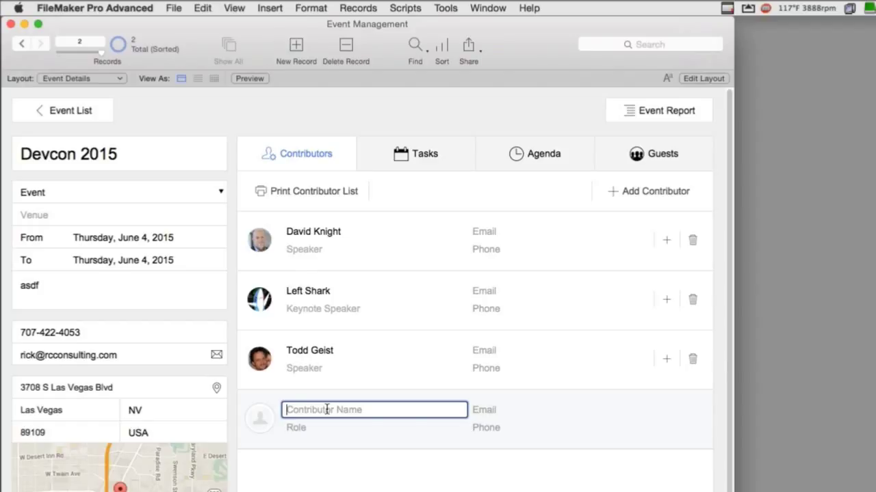
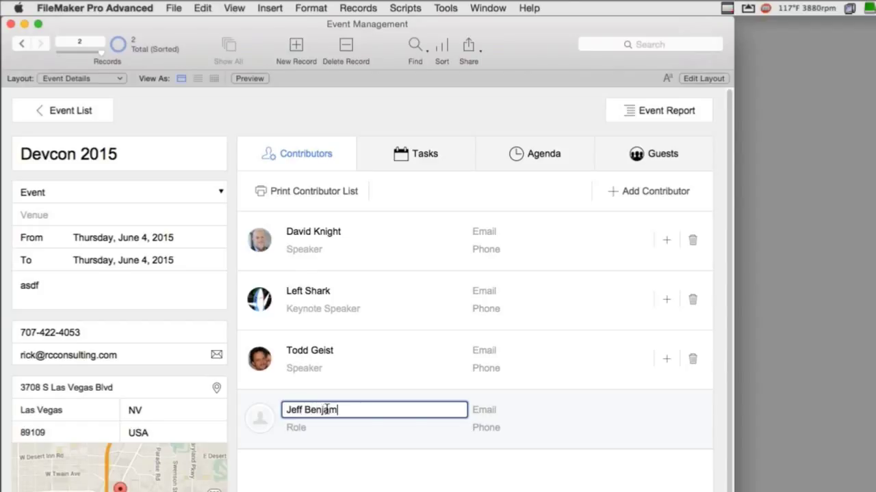
left_click(325, 449)
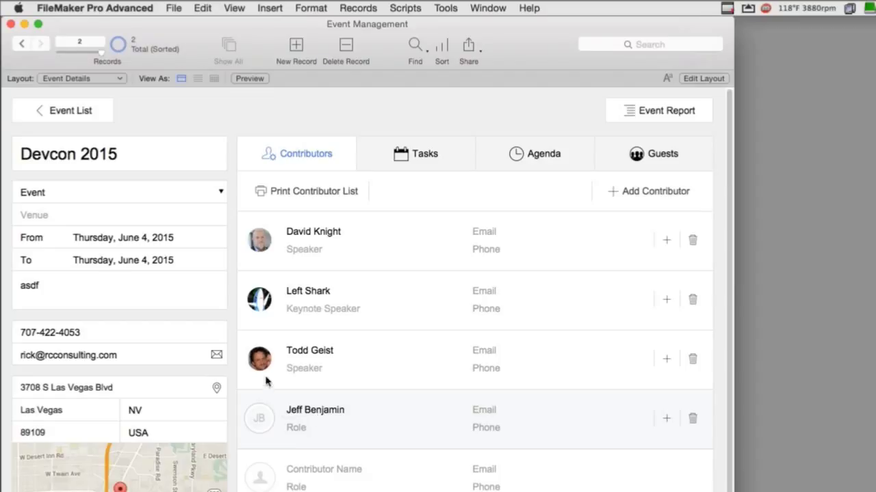
- Type 'In Charge of Tech Central' as the role, then replace it with 'Ligting'
left_click(300, 430)
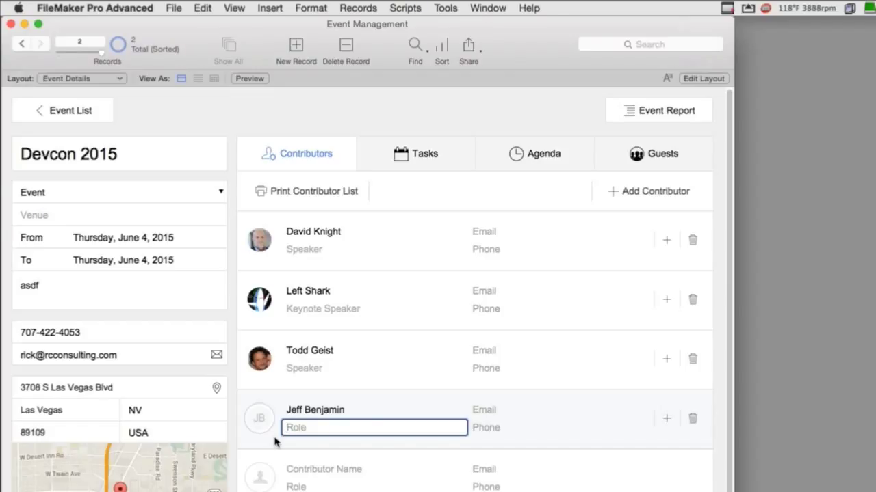
type("In Charge of Tech Central")
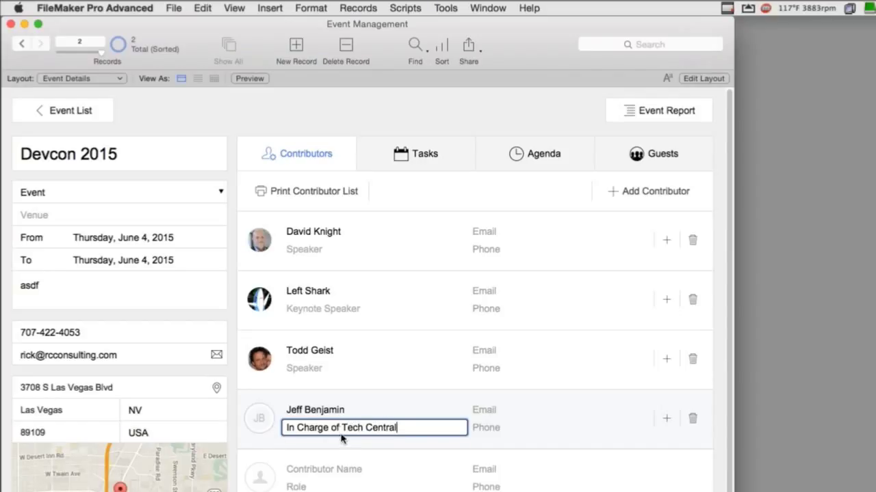
left_click_drag(340, 427, 270, 428)
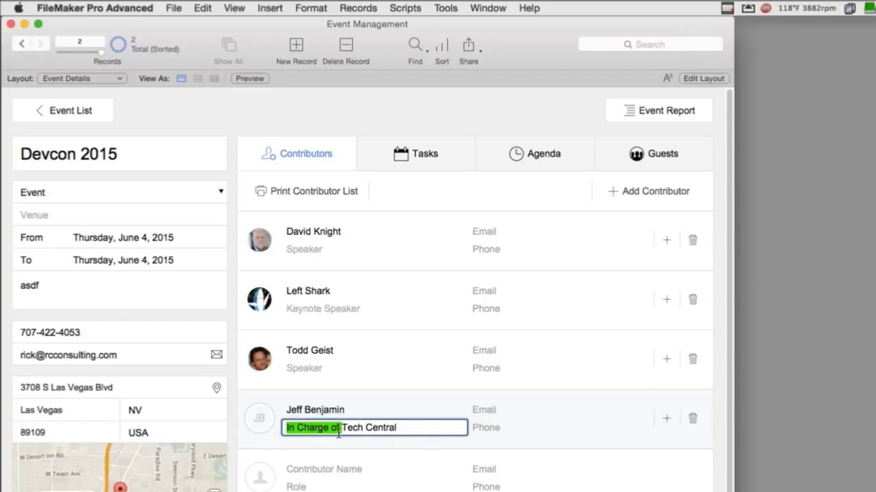
left_click(338, 439)
left_click(338, 432)
left_click(340, 431)
key("super+a")
type("L")
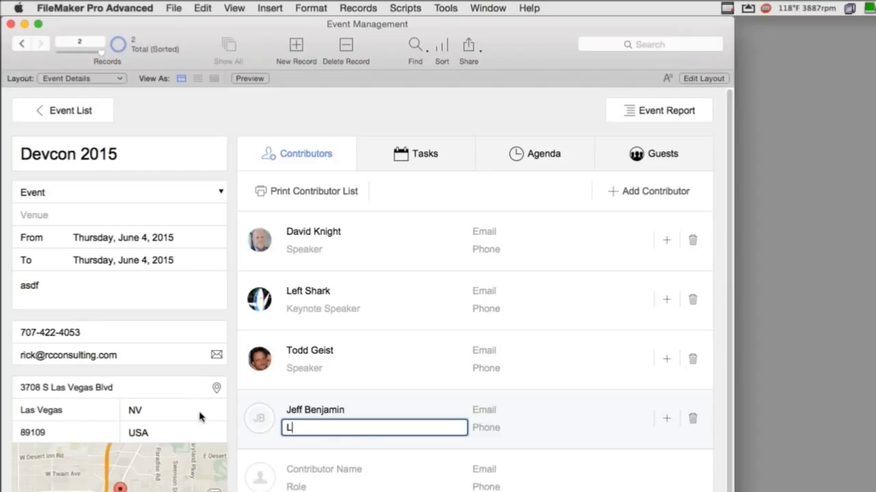
type("igting")
left_click(299, 443)
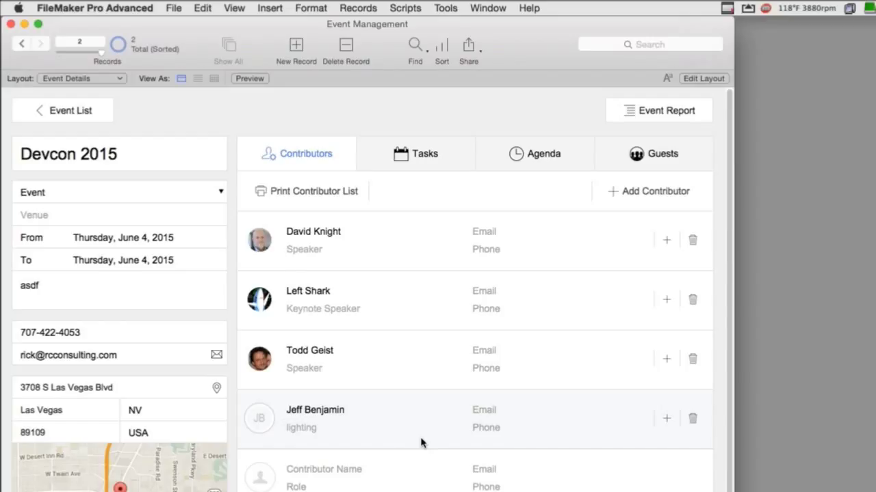
- Click into the contributor's phone field, then open and close the Event Report options
left_click(485, 430)
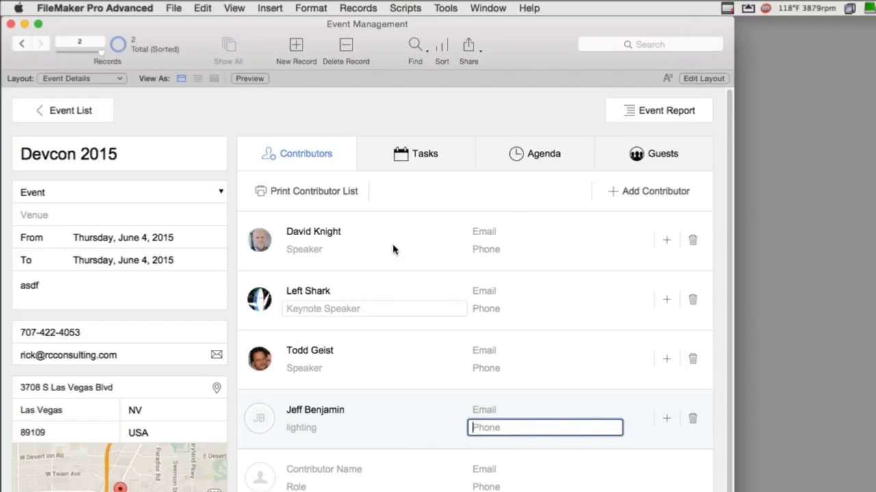
left_click(661, 112)
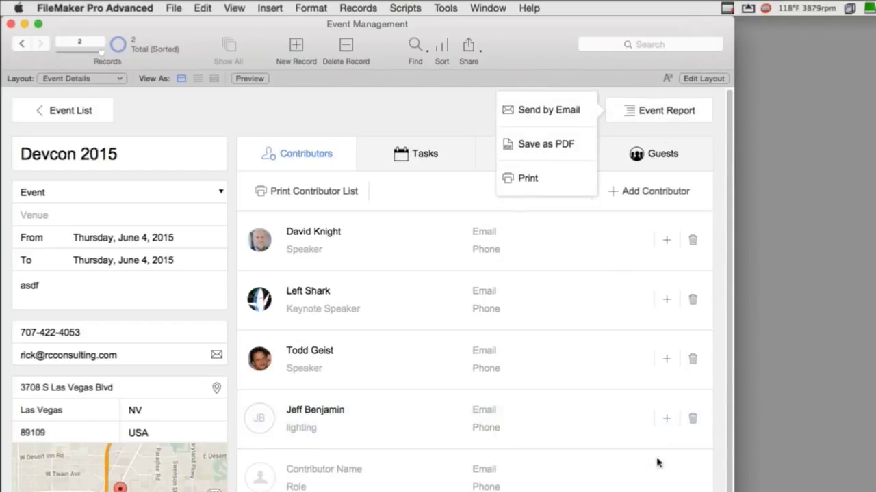
left_click(309, 431)
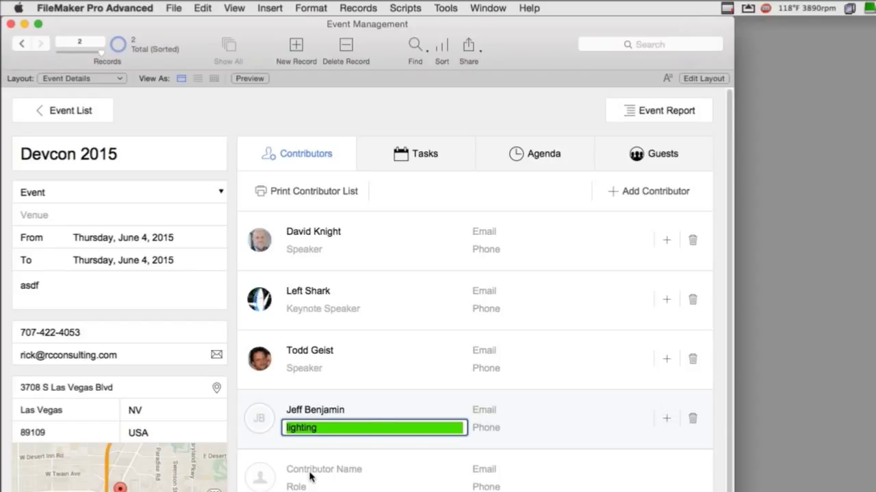
- Commit the lighting role so the contributors re-sort, then check and close the Event Report options
left_click(463, 111)
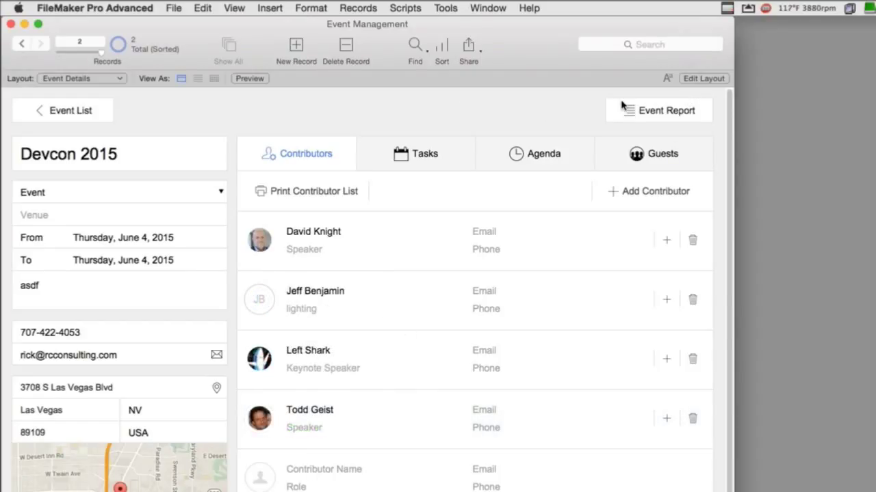
left_click(650, 120)
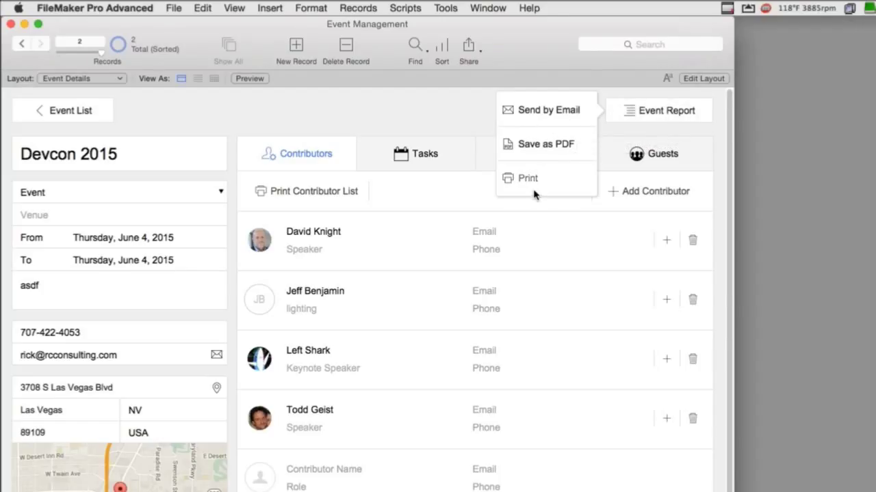
left_click(474, 134)
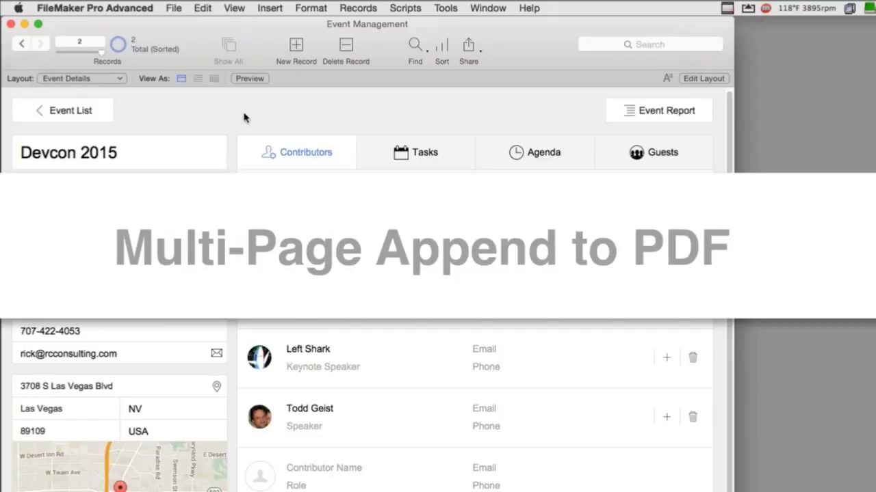
- In Layout mode, switch to the Event Report layout under Printable Views
key("super+l")
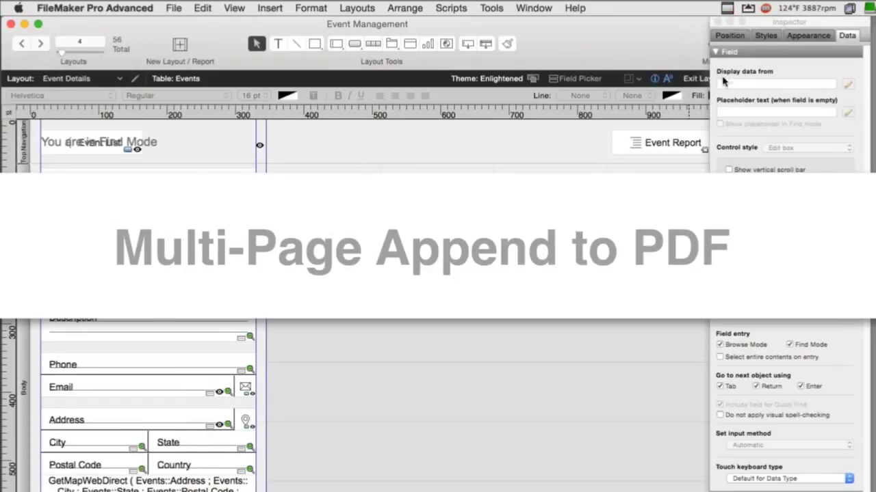
left_click(103, 78)
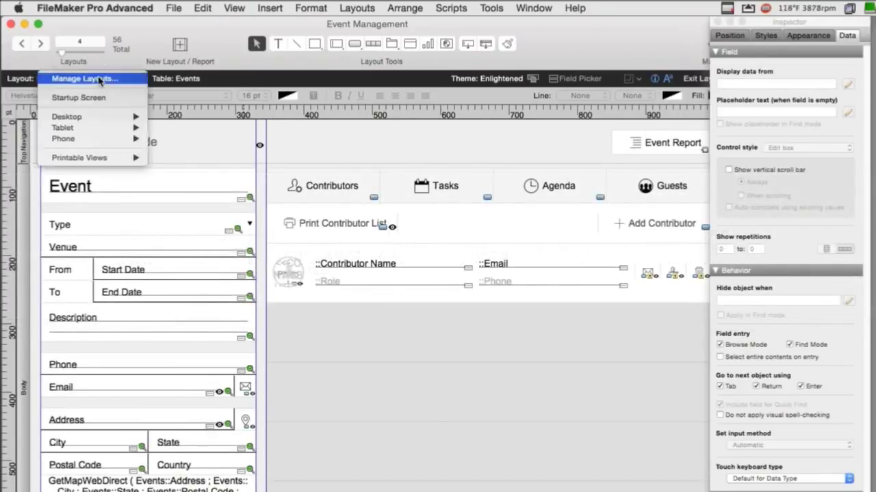
mouse_move(104, 158)
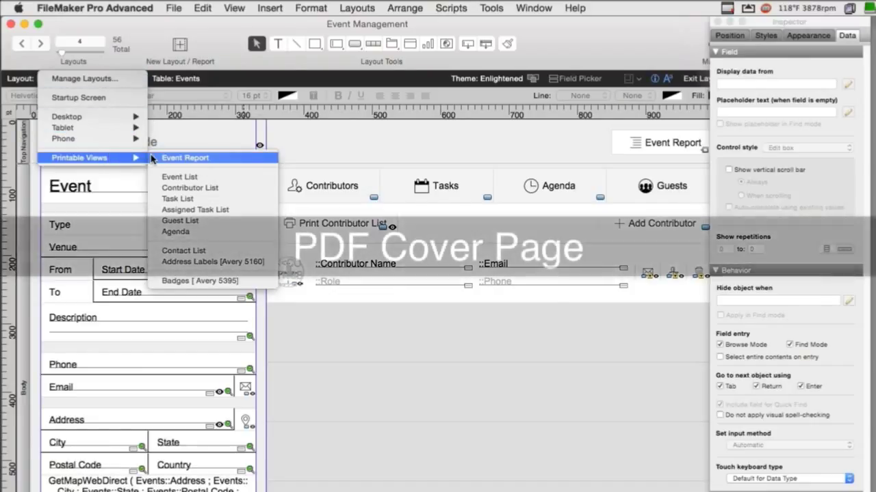
left_click(152, 158)
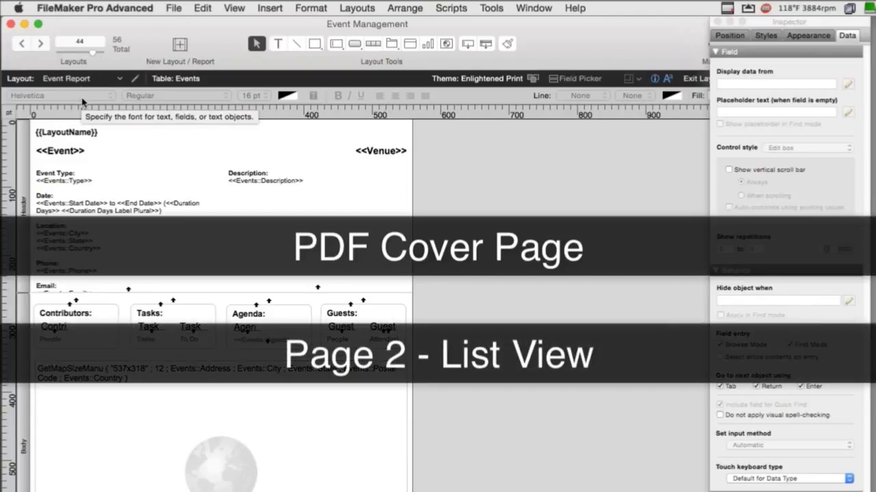
left_click(92, 79)
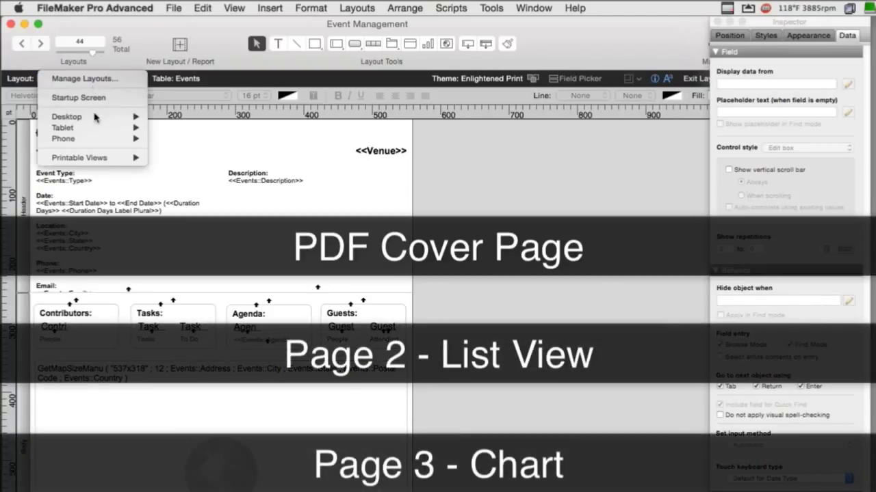
mouse_move(96, 139)
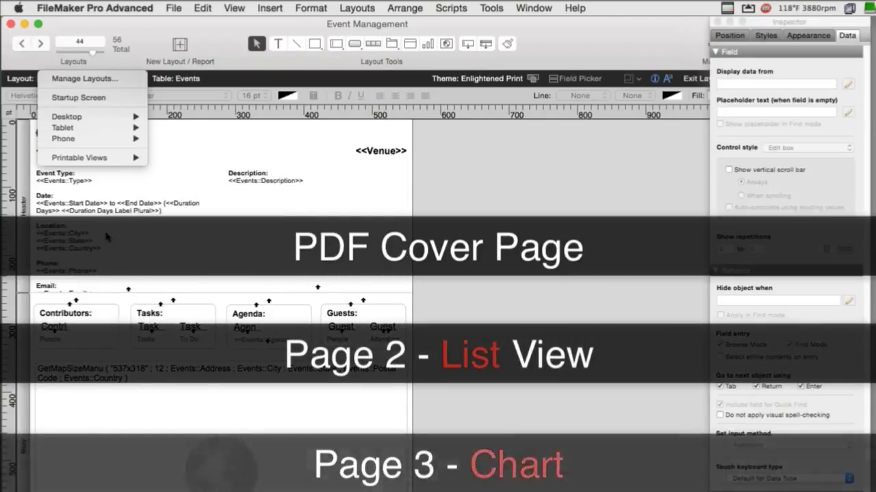
left_click(281, 222)
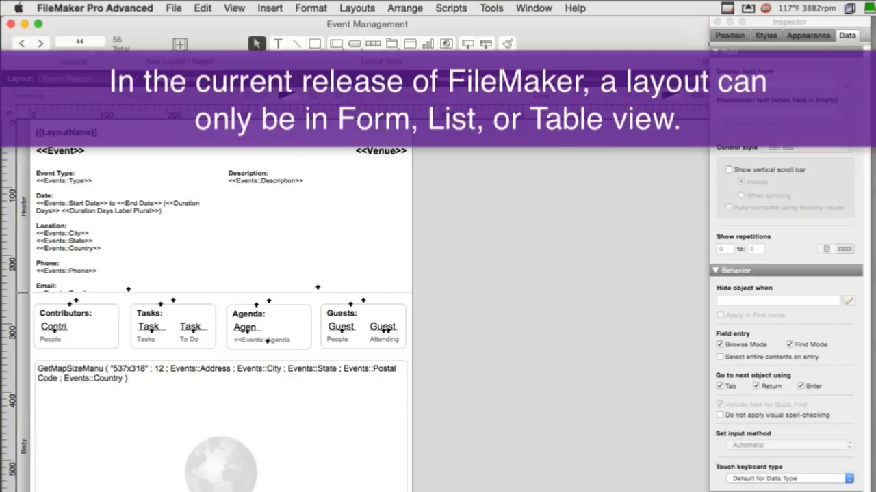
- Switch the layout in design to Event List, then to Contributor List
left_click(71, 80)
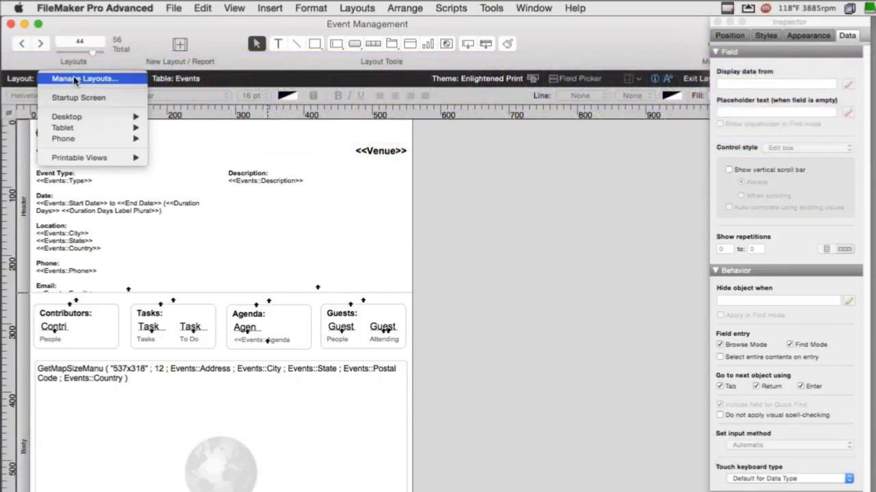
mouse_move(110, 162)
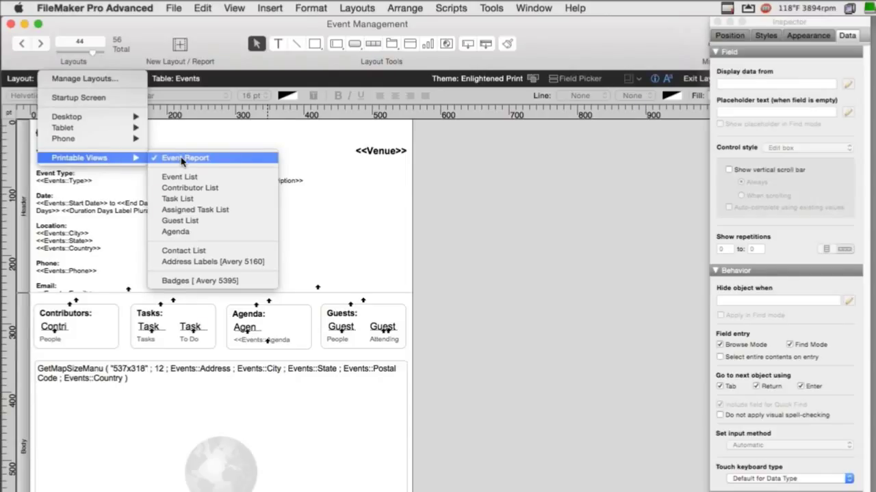
left_click(189, 176)
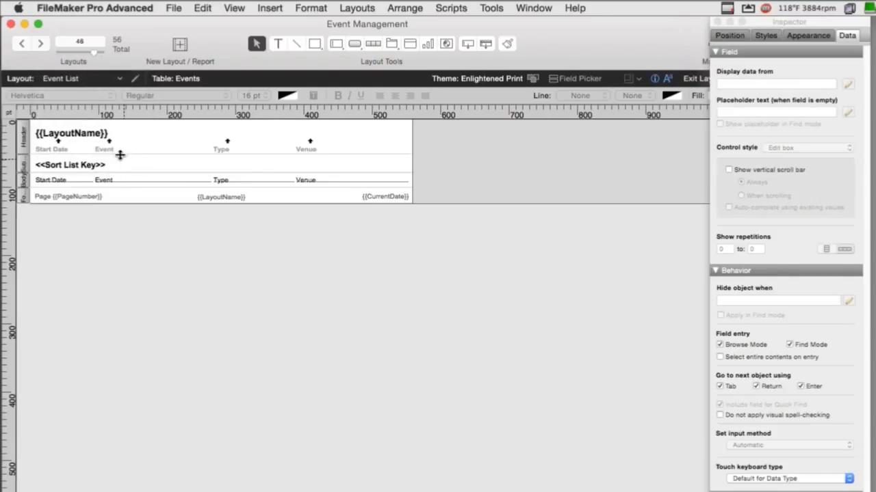
left_click(94, 81)
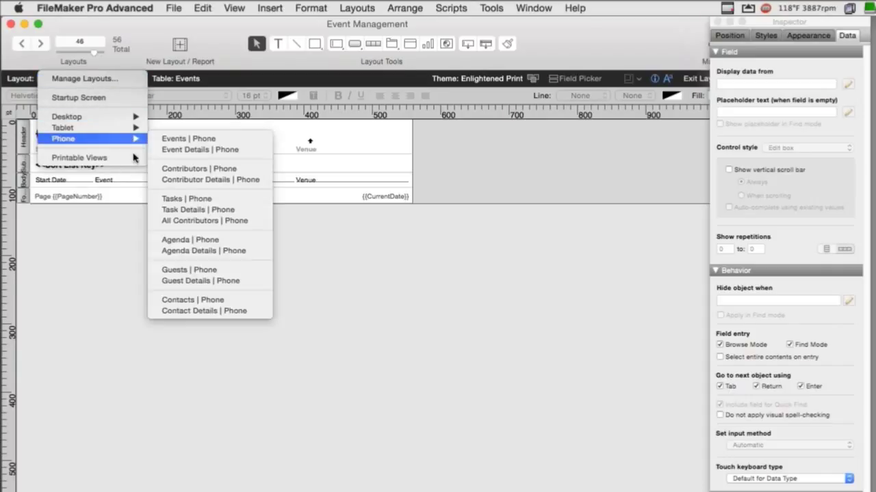
mouse_move(134, 158)
left_click(190, 187)
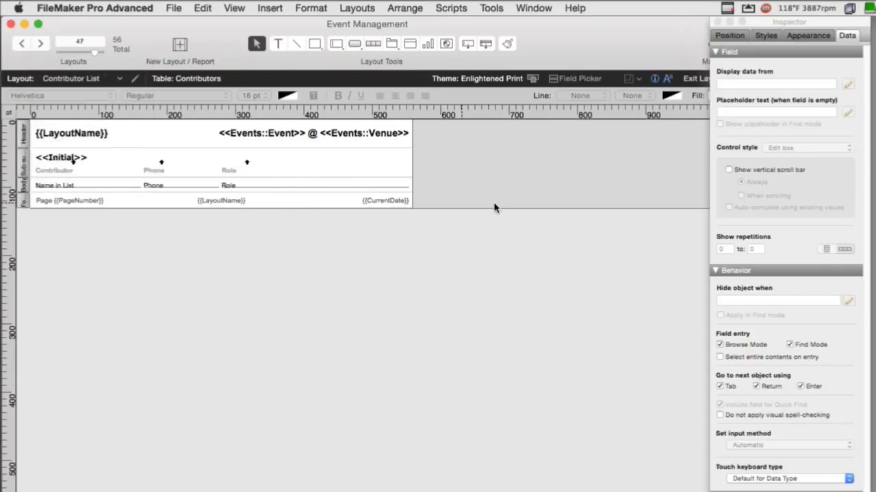
- View the Contributor List records in Browse mode, then return to Layout mode
key("super+b")
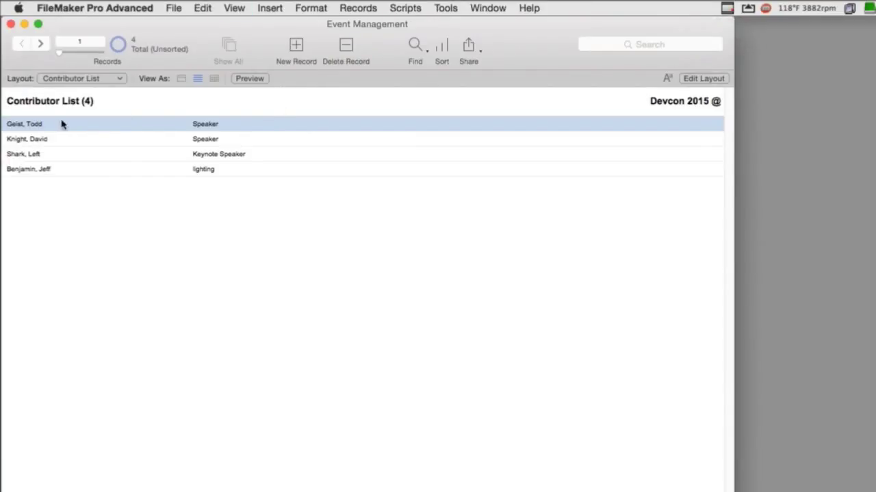
left_click(77, 79)
mouse_move(89, 100)
key("Escape")
key("super+l")
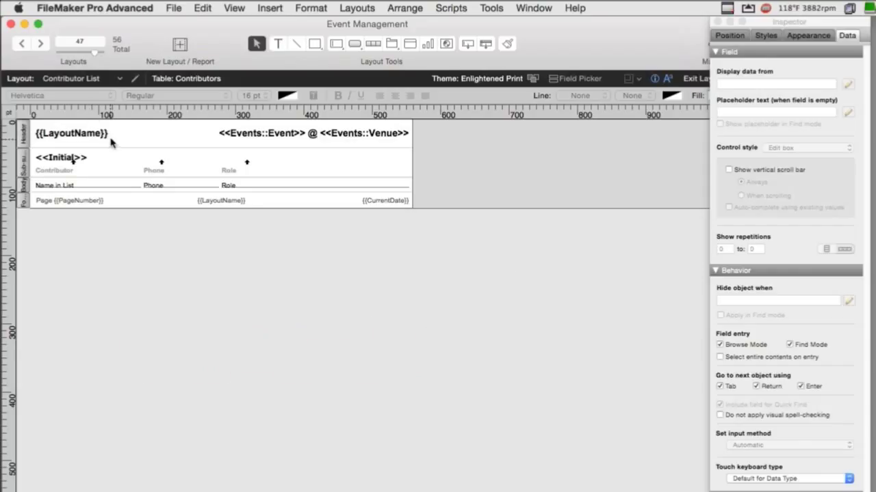
- Switch to the Event Report printable view, then to the Event List printable view
left_click(88, 80)
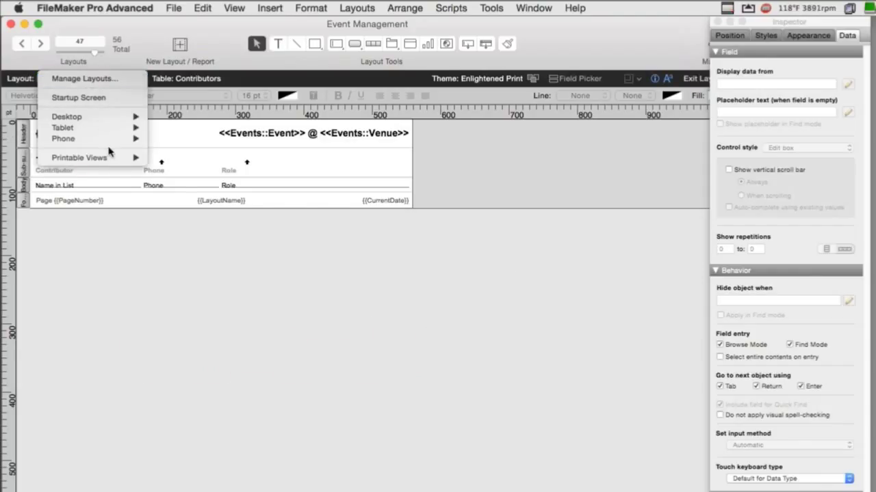
mouse_move(113, 158)
left_click(171, 156)
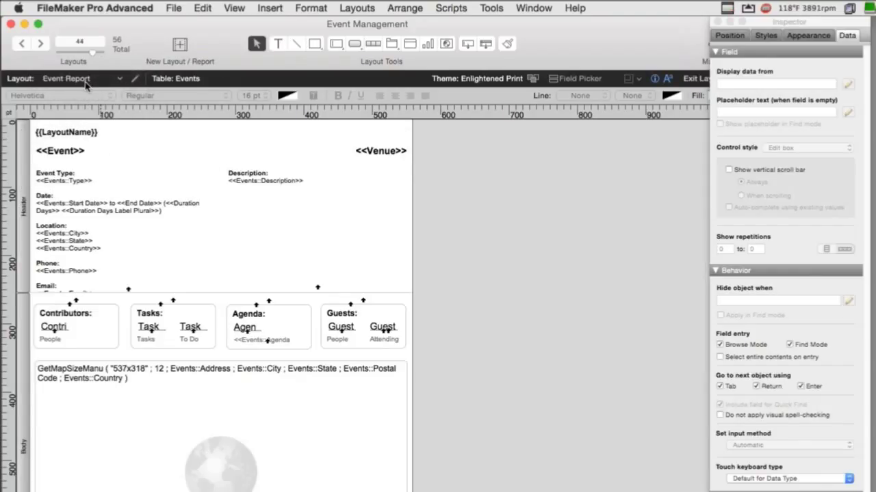
left_click(87, 80)
mouse_move(134, 118)
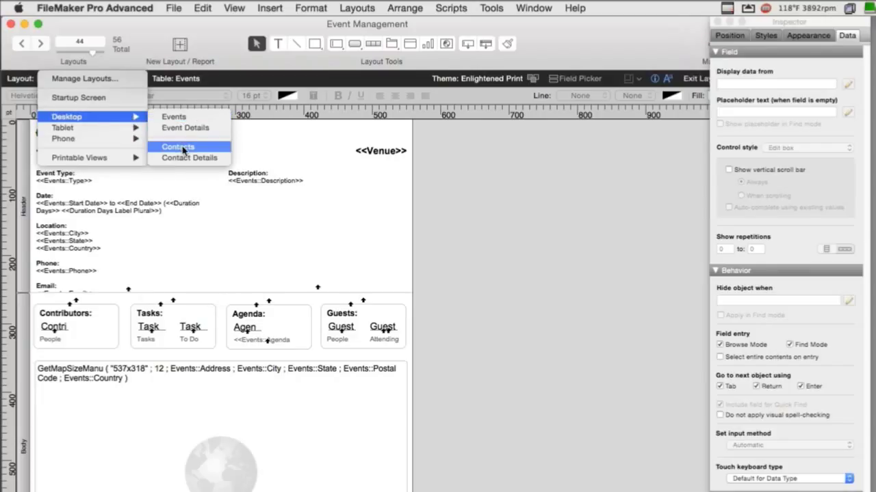
mouse_move(106, 157)
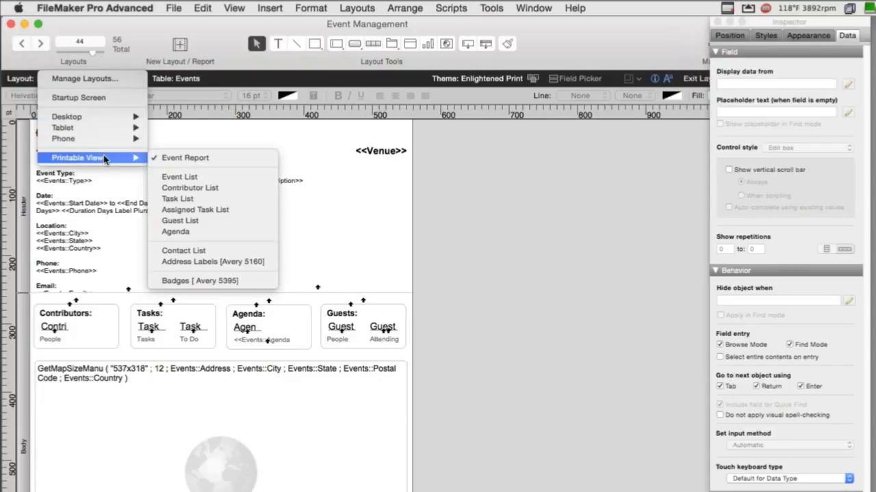
left_click(180, 177)
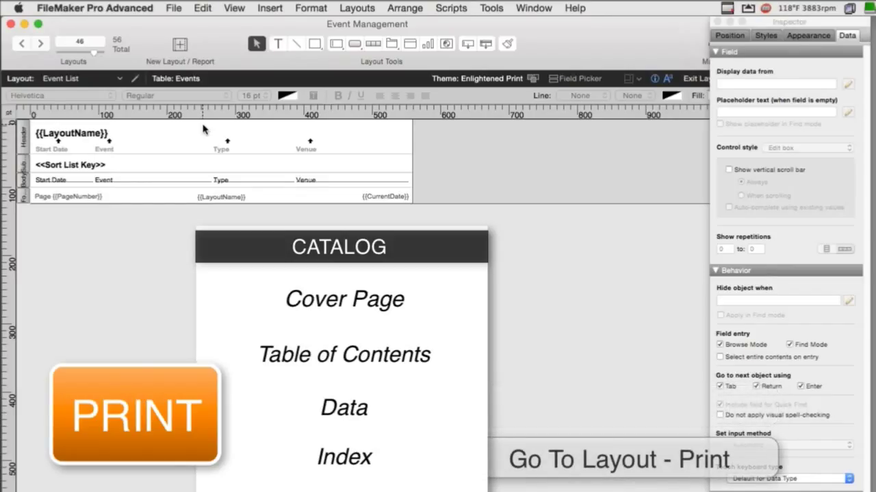
- Open the Script Workspace on Generate PDF, with Save Event Report as PDF open in a second tab
left_click(491, 8)
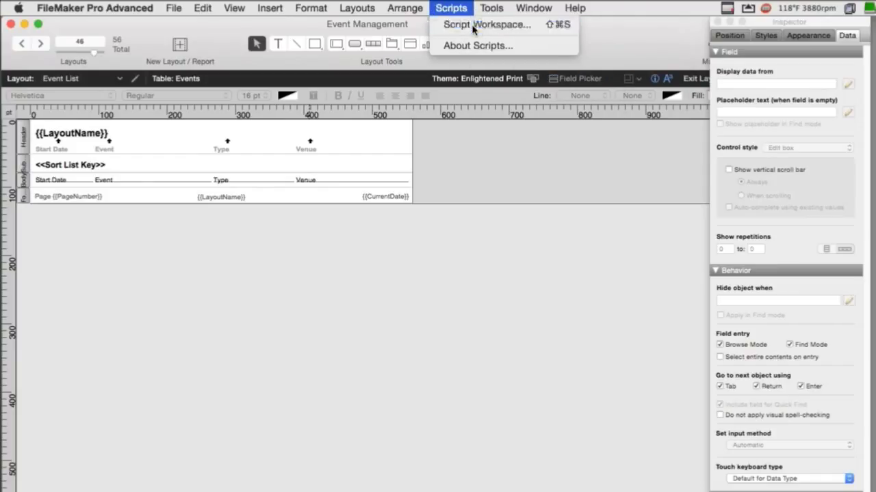
left_click(480, 24)
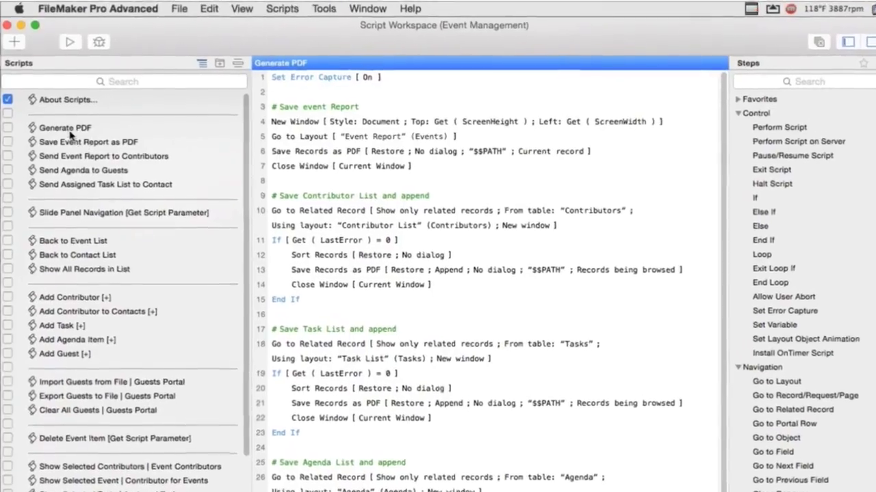
left_click(67, 125)
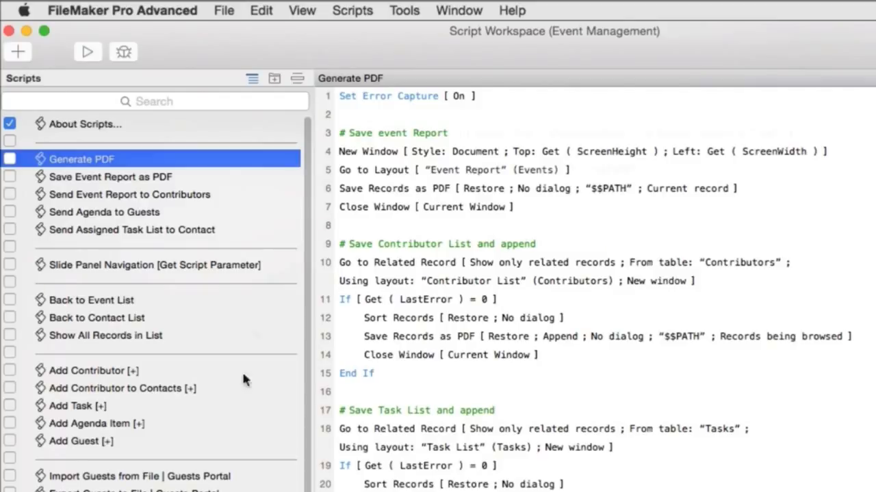
double_click(171, 179)
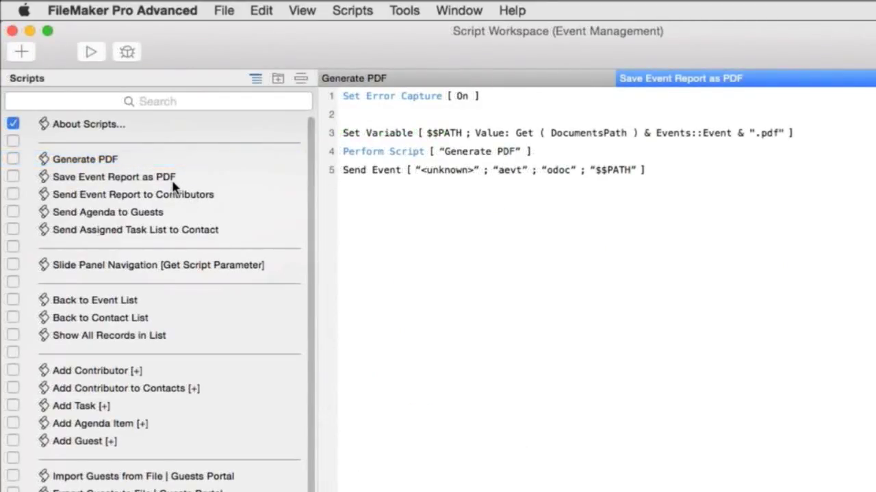
left_click(173, 182)
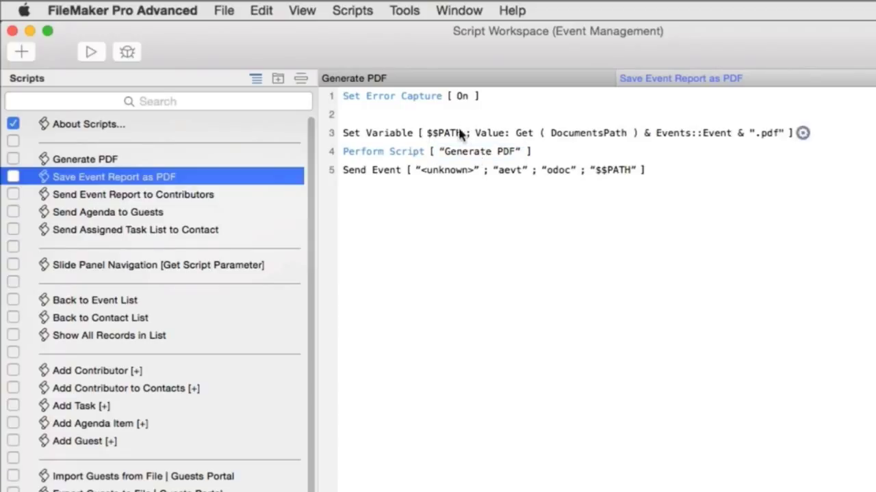
left_click(164, 163)
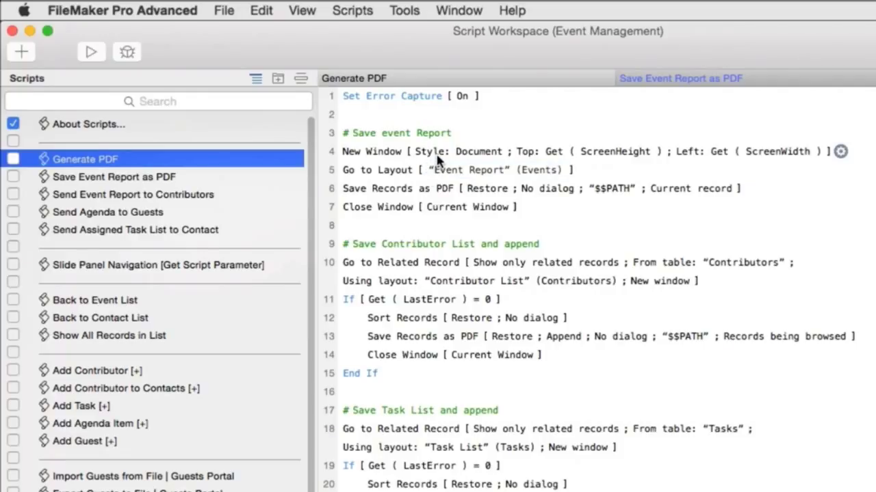
- Move the Script Workspace aside, switch the layout to Event Report, and bring the workspace back
left_click_drag(370, 28, 875, 41)
left_click(103, 100)
mouse_move(161, 203)
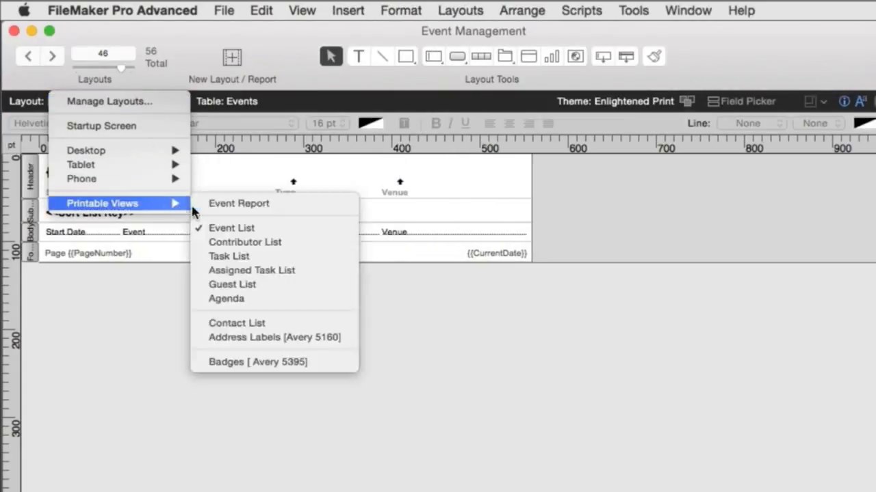
left_click(328, 203)
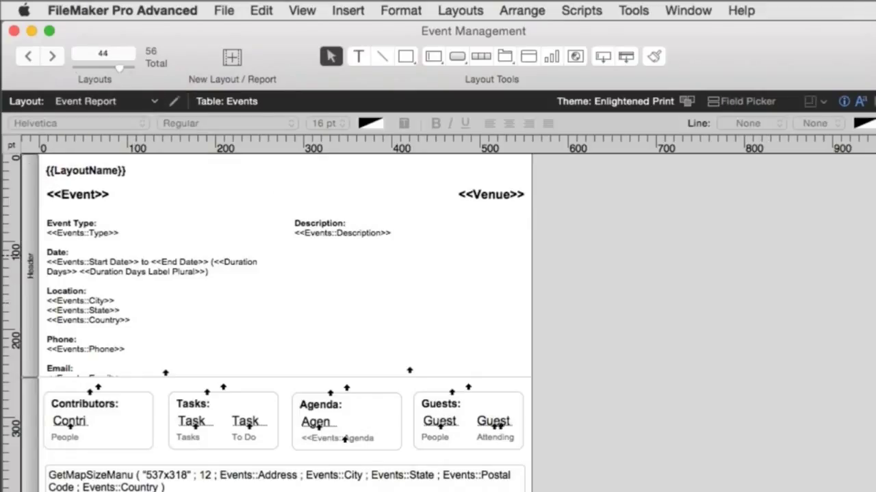
left_click_drag(874, 41, 676, 5)
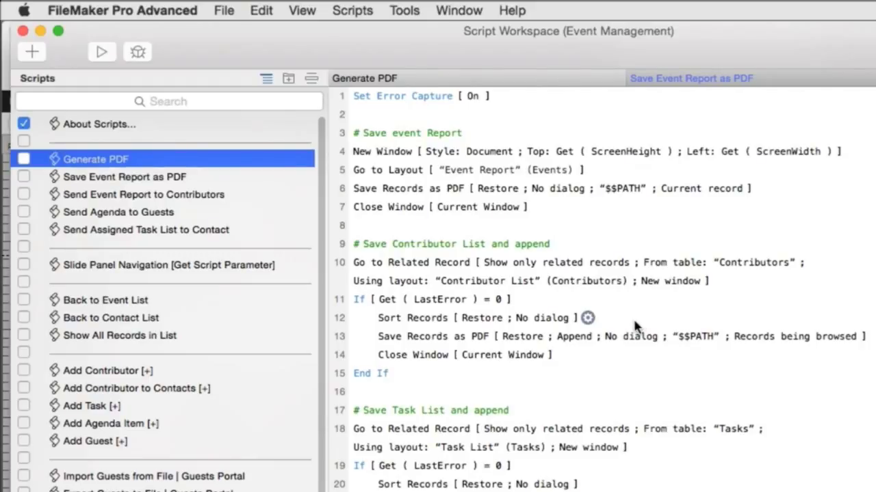
left_click(567, 288)
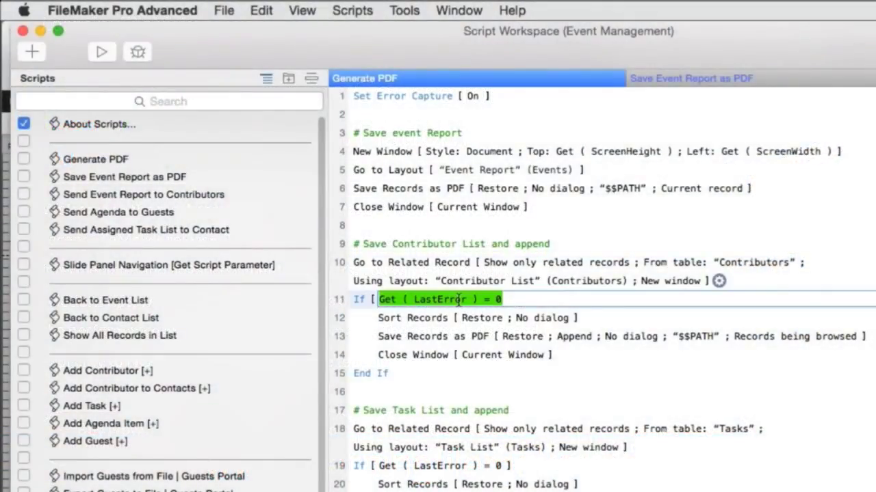
left_click(493, 300)
left_click_drag(495, 300, 517, 301)
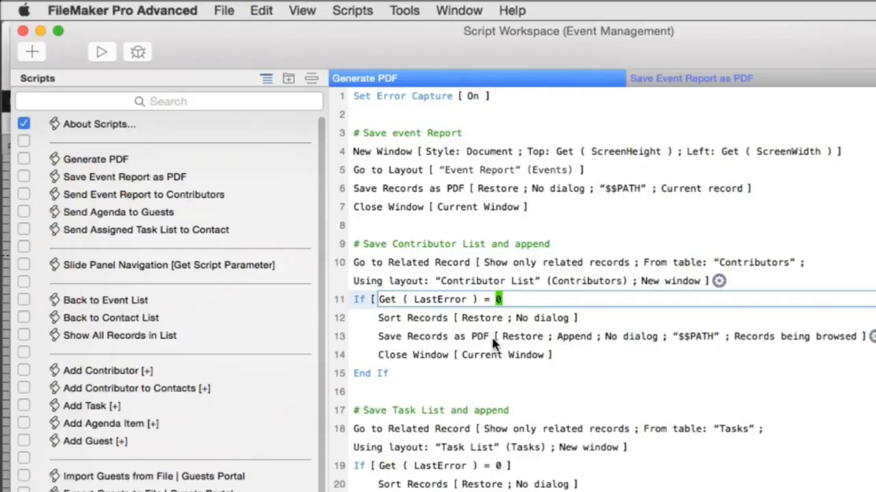
left_click(443, 192)
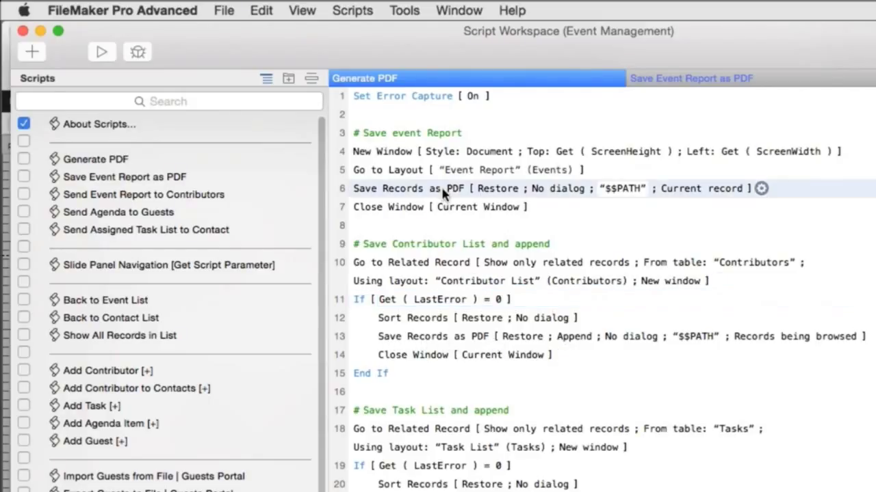
left_click(478, 338)
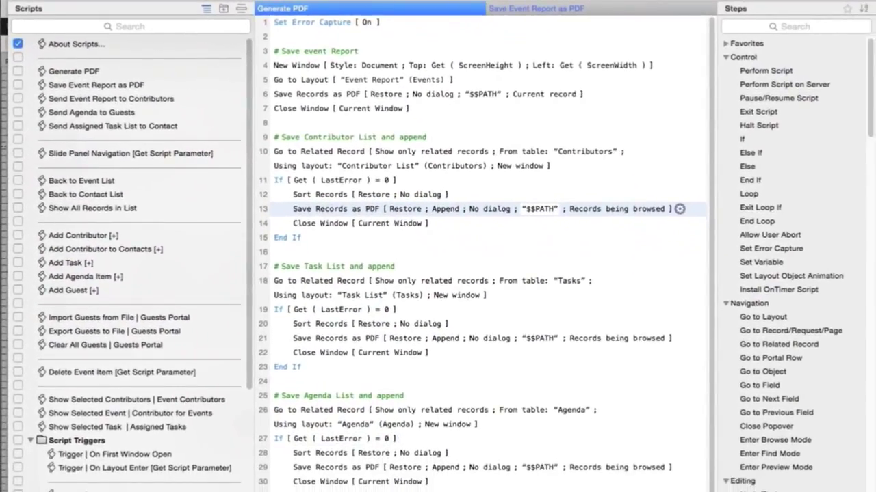
scroll(410, 487, "down", 3)
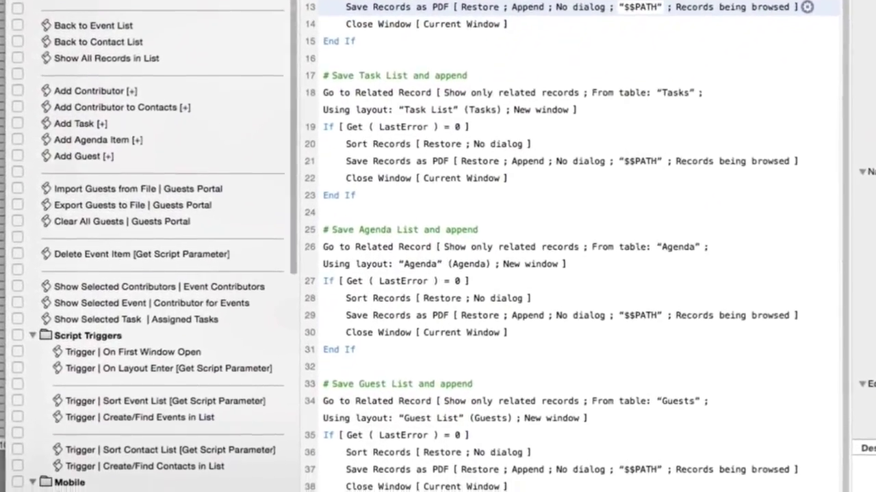
left_click(440, 488)
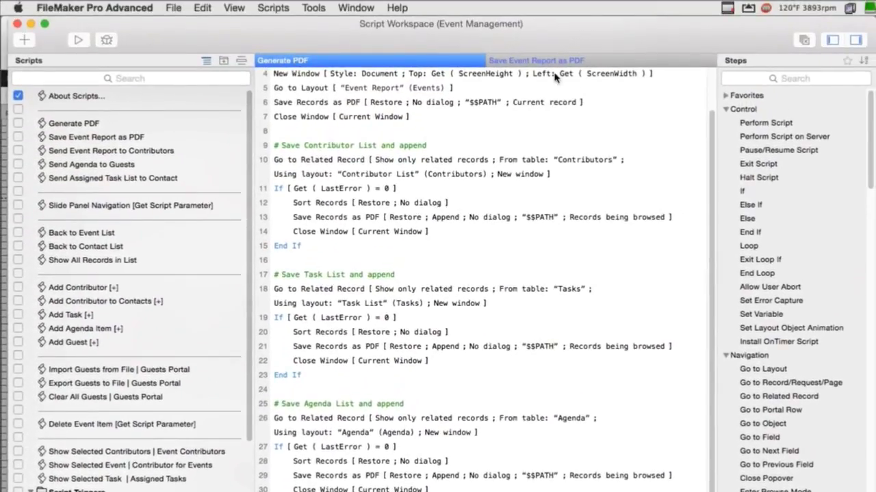
- Show Save Event Report as PDF, check its Send Event options unchanged, and move the workspace aside
left_click(551, 61)
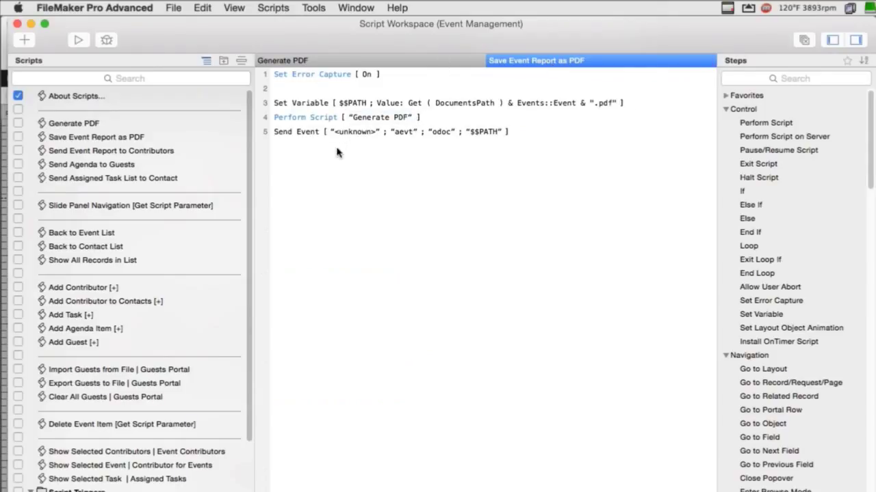
mouse_move(413, 131)
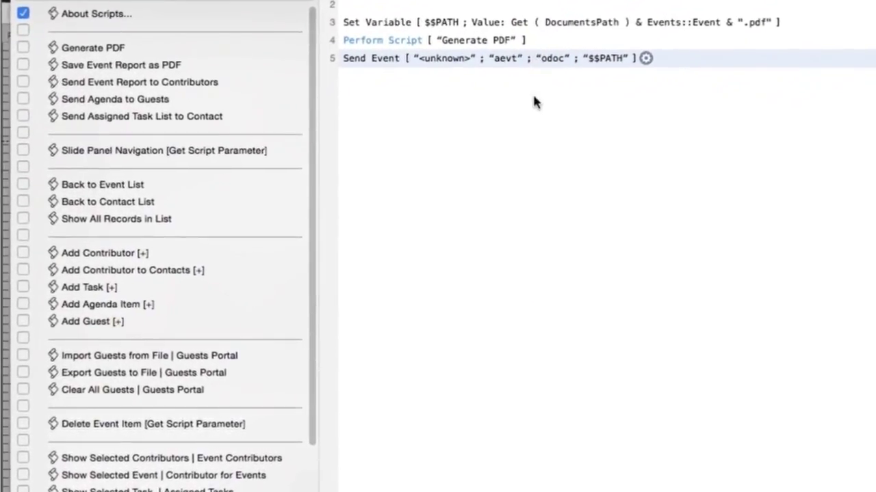
left_click(607, 79)
left_click_drag(783, 59, 695, 119)
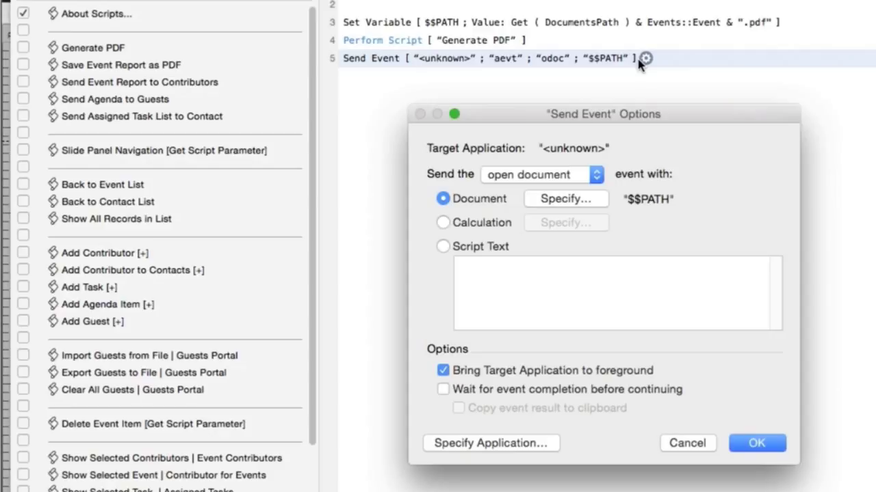
key("Return")
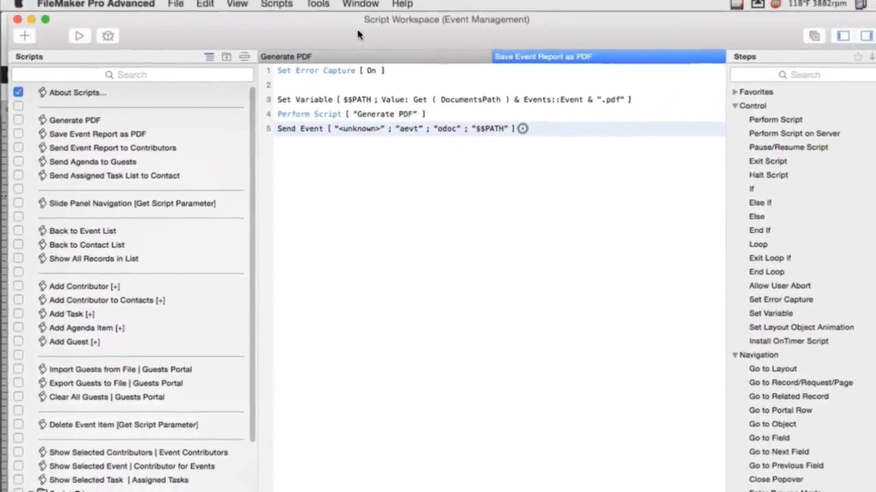
left_click_drag(393, 13, 862, 82)
- Bring the database window forward and switch to the Events layout
left_click_drag(808, 99, 807, 94)
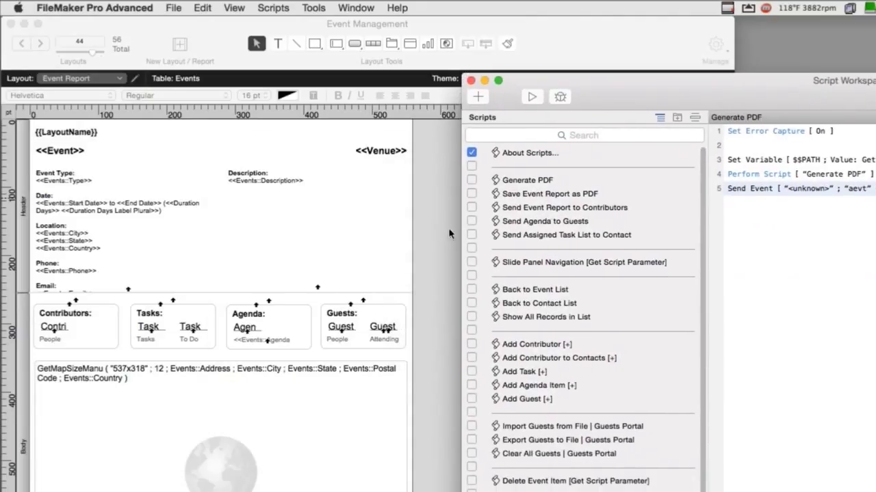
left_click(176, 165)
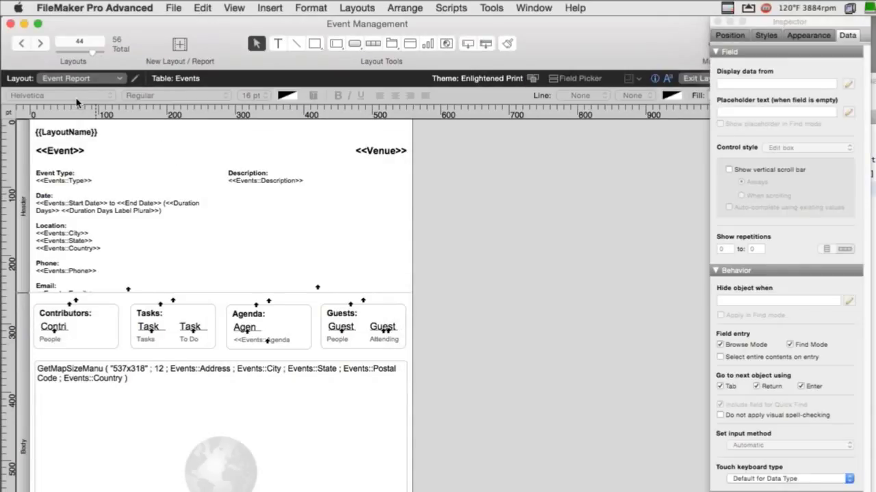
left_click(84, 80)
mouse_move(130, 158)
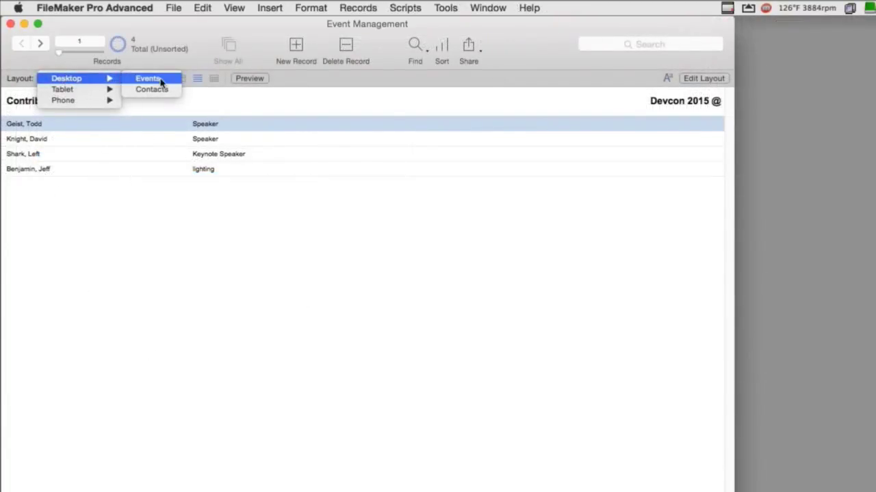
left_click(159, 80)
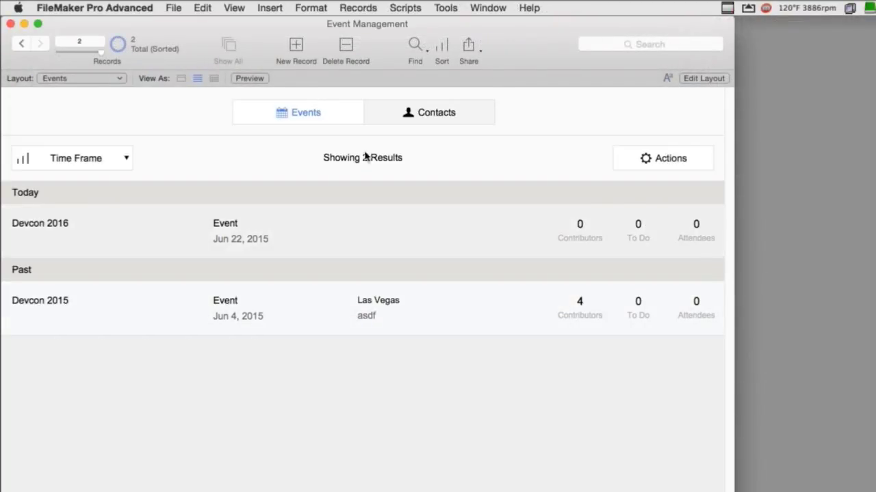
- Open the Devcon 2015 event and save its event report as a PDF
left_click(38, 306)
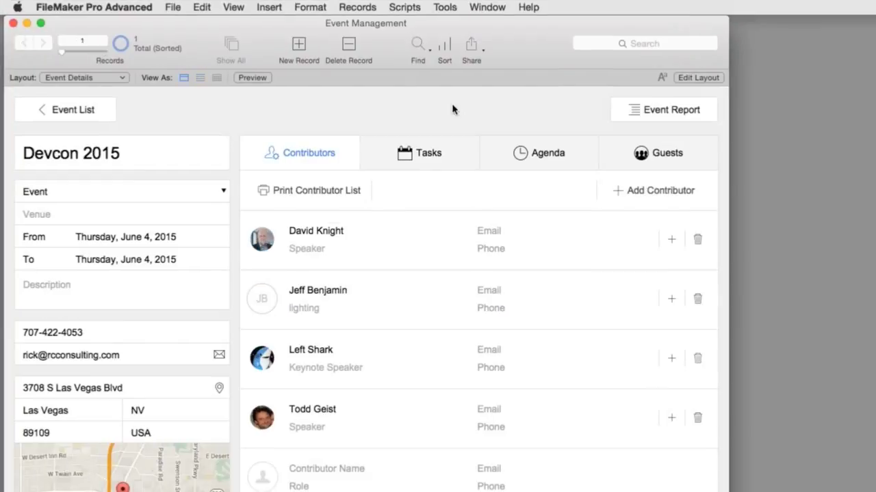
left_click(643, 111)
left_click(571, 146)
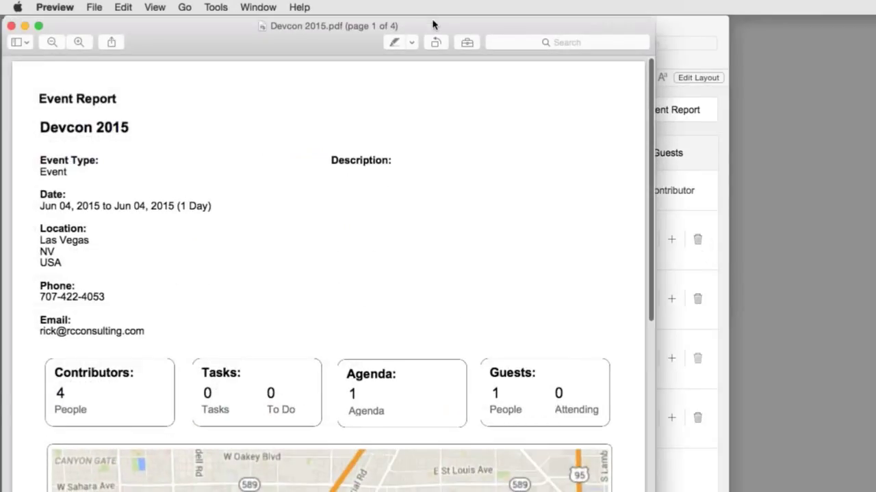
- Scroll through all four pages of Devcon 2015.pdf and back to the top
scroll(469, 166, "down", 10)
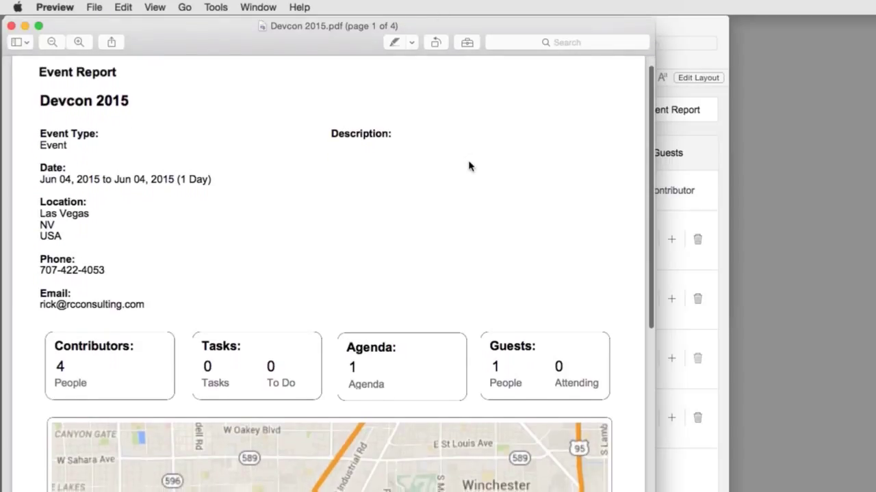
scroll(469, 165, "down", 15)
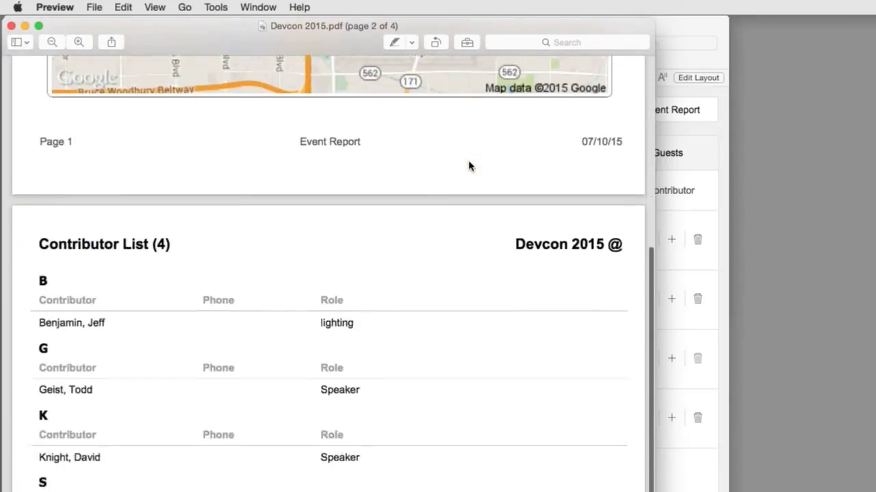
scroll(469, 165, "down", 12)
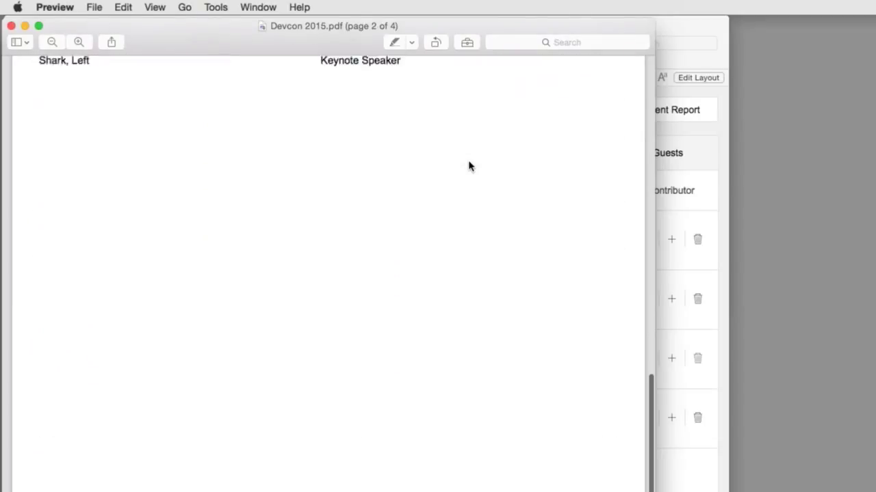
scroll(468, 165, "down", 15)
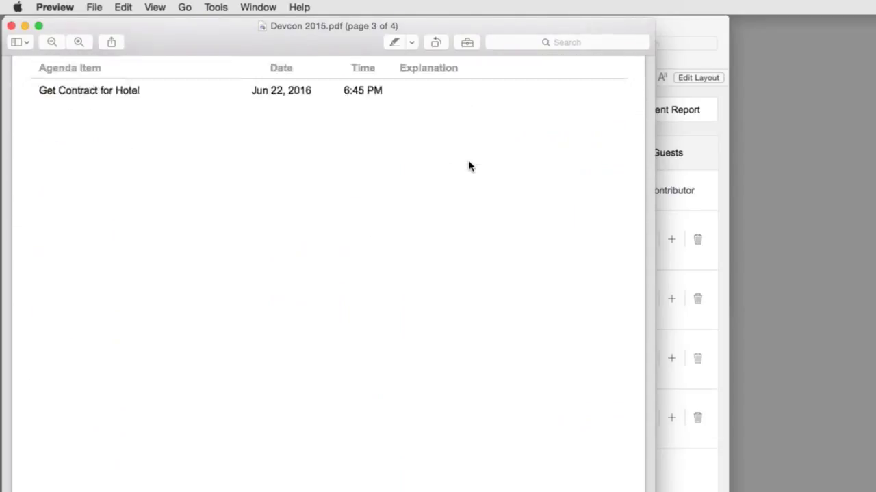
scroll(468, 166, "down", 10)
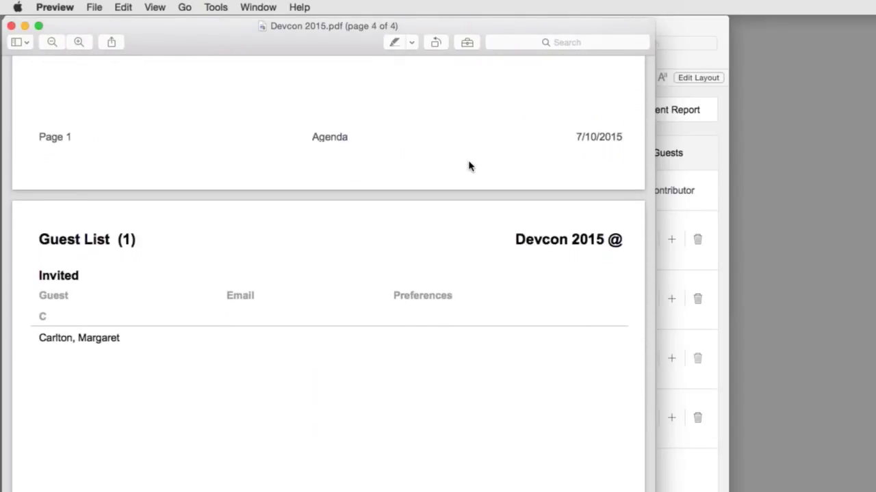
scroll(469, 166, "up", 1)
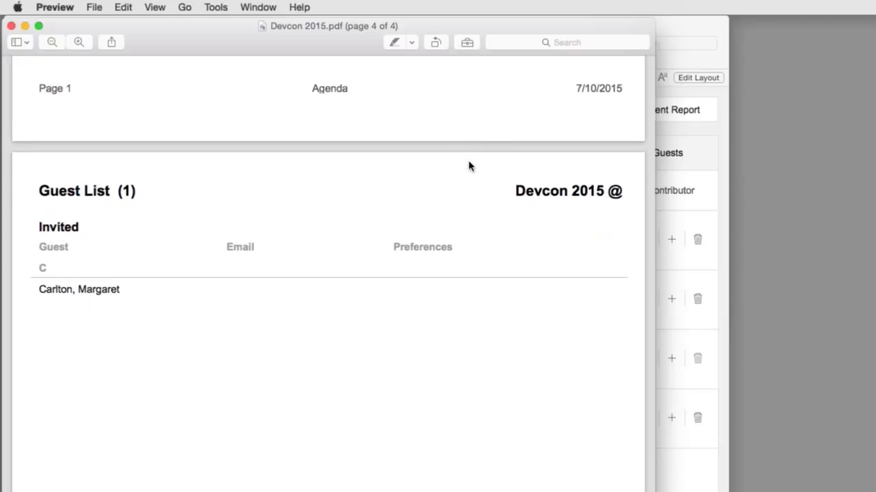
scroll(468, 165, "up", 1)
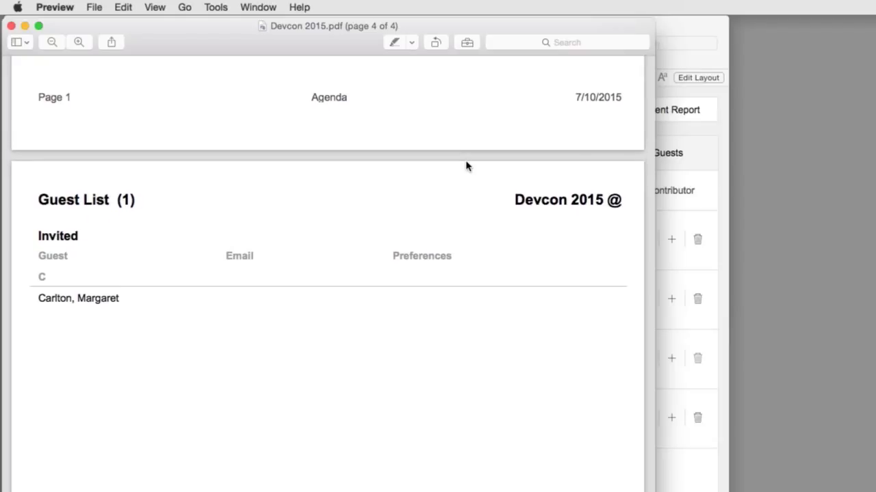
scroll(468, 165, "down", 2)
scroll(469, 166, "up", 15)
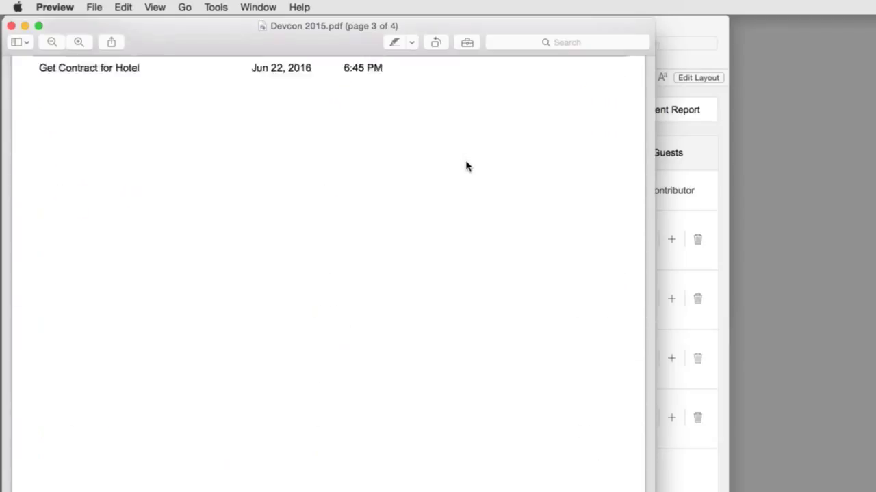
scroll(466, 166, "up", 20)
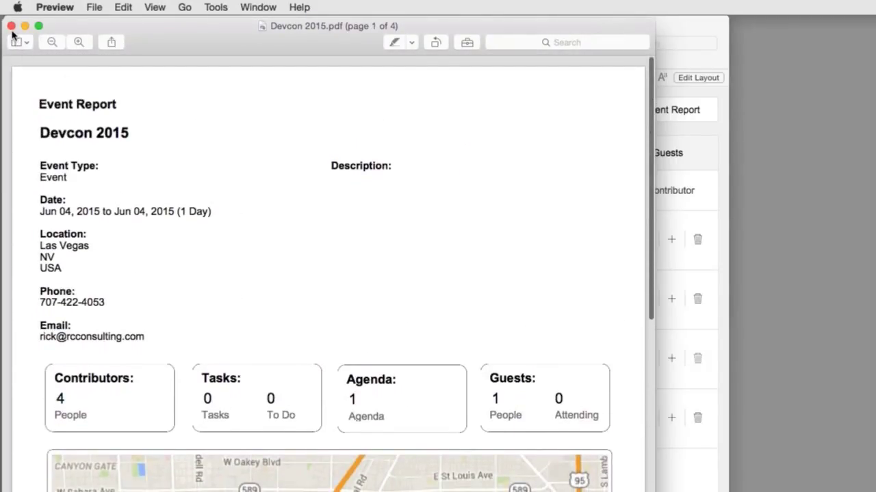
- Close the PDF and browse in Finder to Macintosh HD > Users > home > Documents
left_click(11, 26)
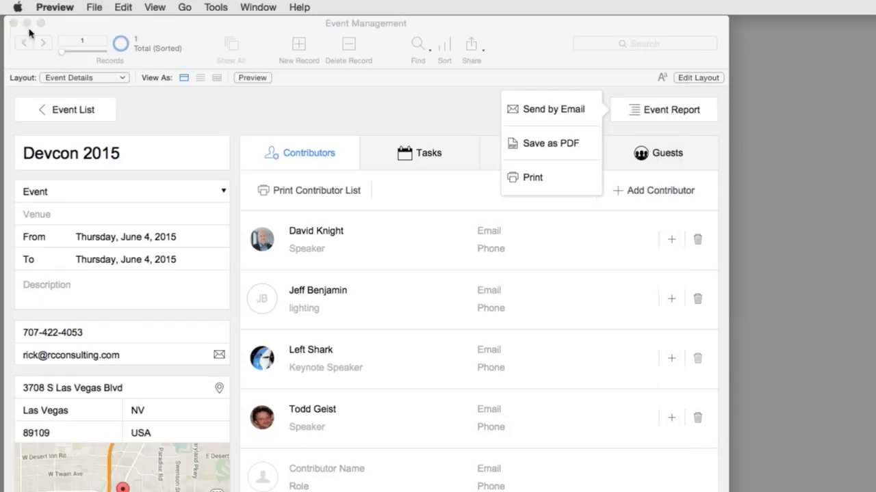
left_click_drag(150, 28, 154, 50)
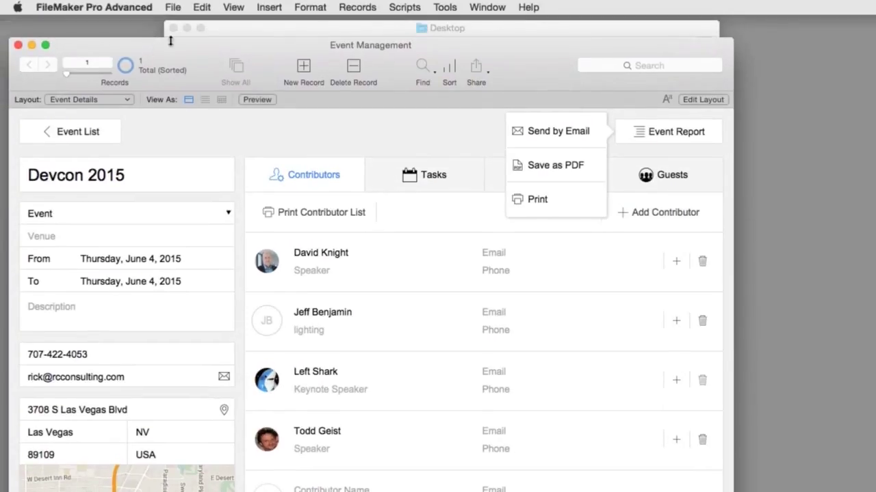
left_click(244, 35)
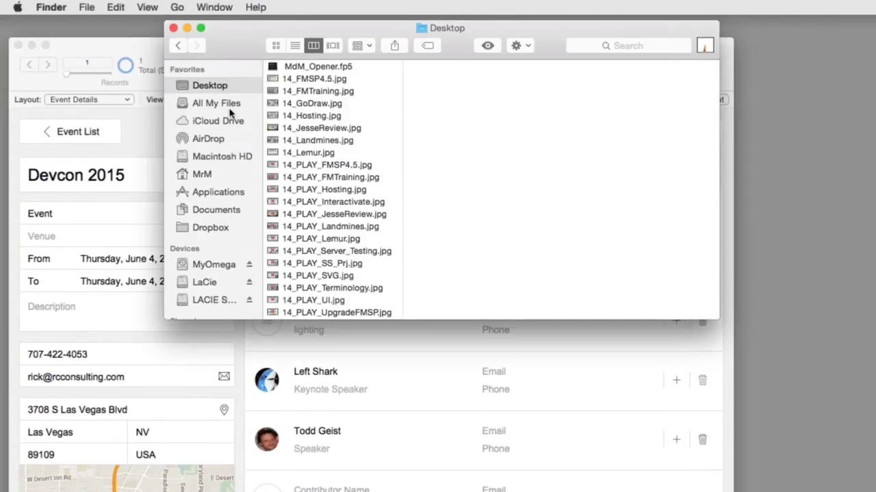
left_click(214, 159)
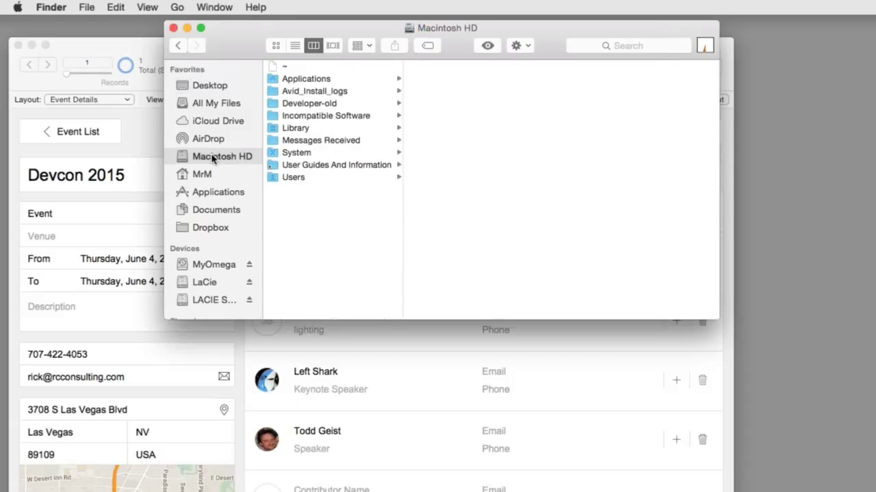
left_click(294, 177)
left_click(433, 81)
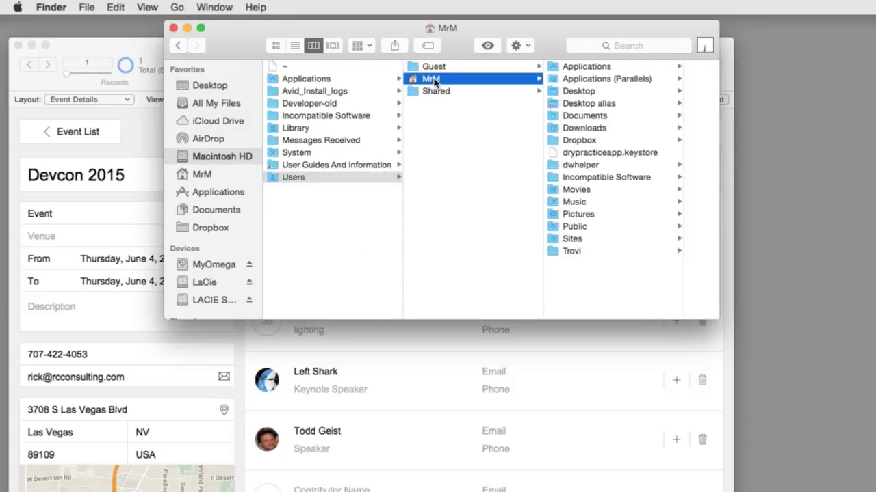
left_click(596, 118)
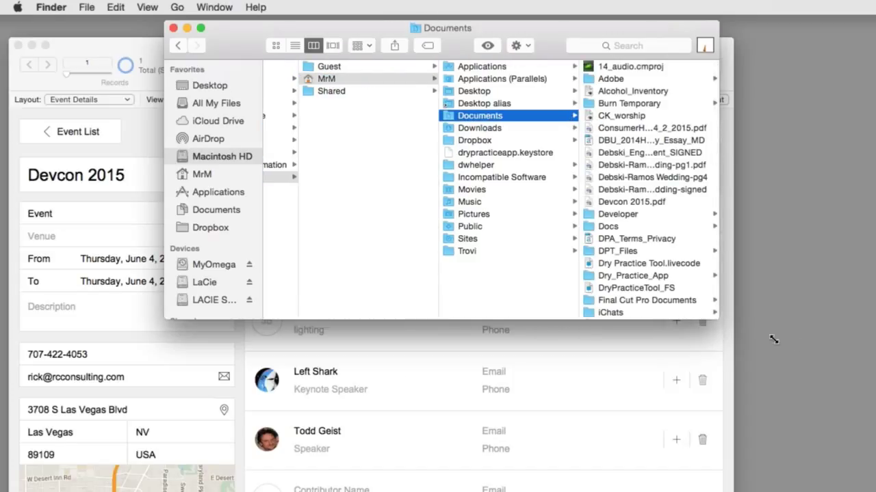
- Enlarge the Finder window and Quick Look Devcon 2015.pdf
left_click_drag(801, 349, 865, 367)
left_click_drag(595, 45, 488, 39)
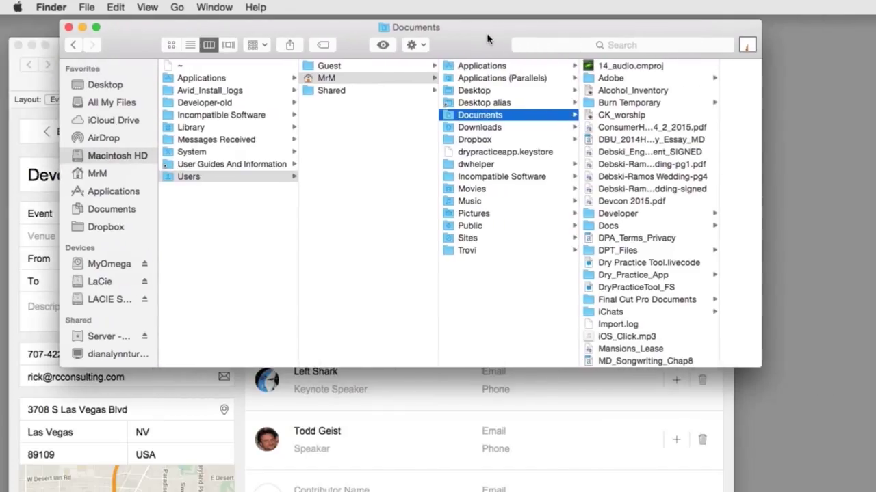
left_click(638, 202)
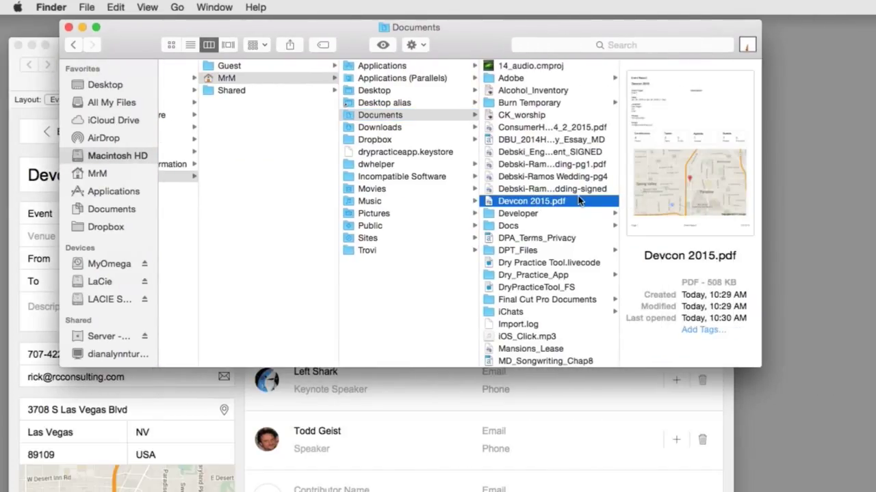
key("space")
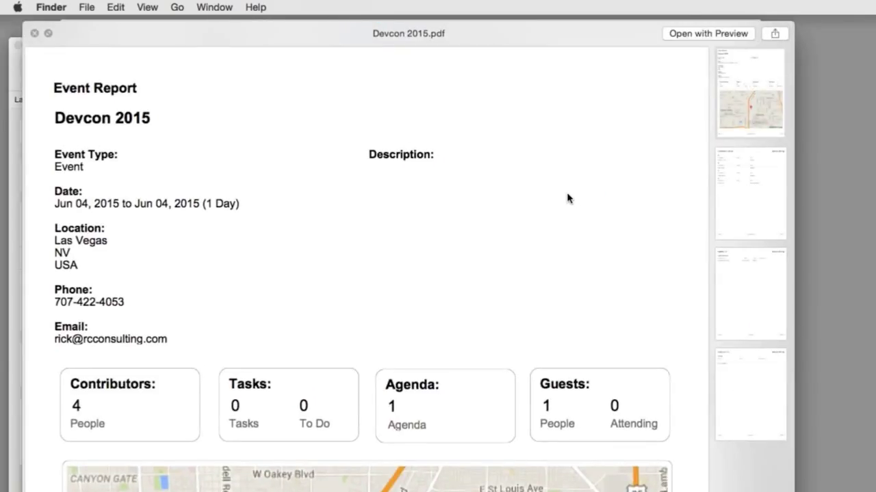
- Page through Contributor List, Agenda and Guest List in the preview, then return to the Event Report page
left_click(739, 192)
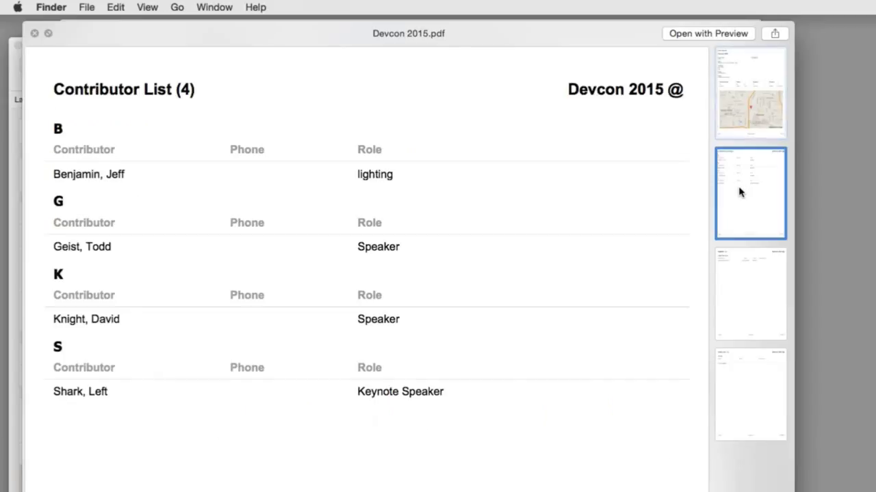
left_click(750, 308)
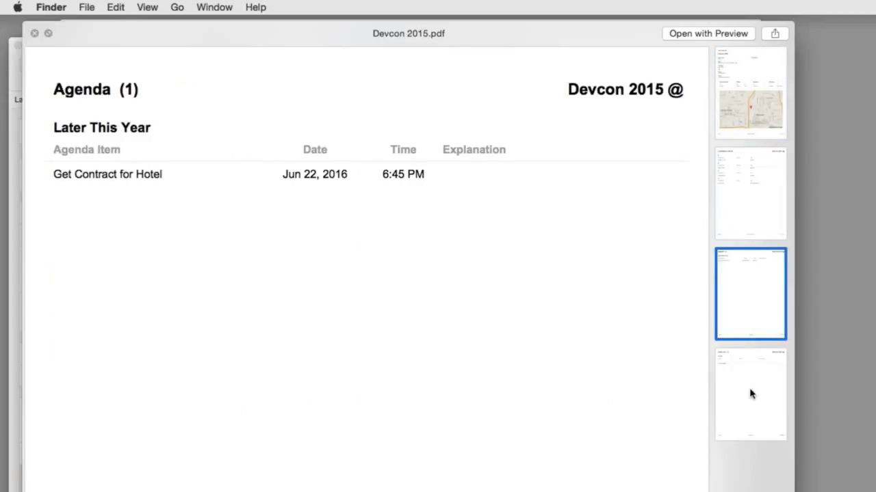
left_click(750, 394)
left_click(746, 301)
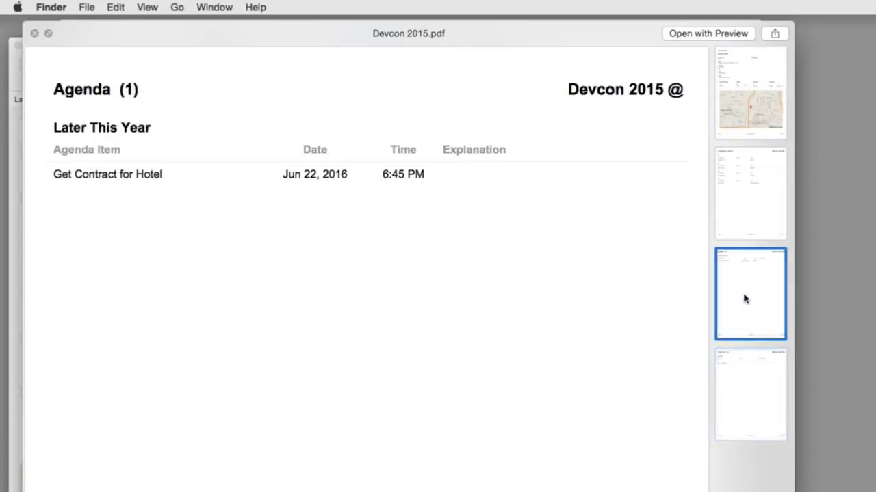
left_click(755, 186)
left_click(745, 96)
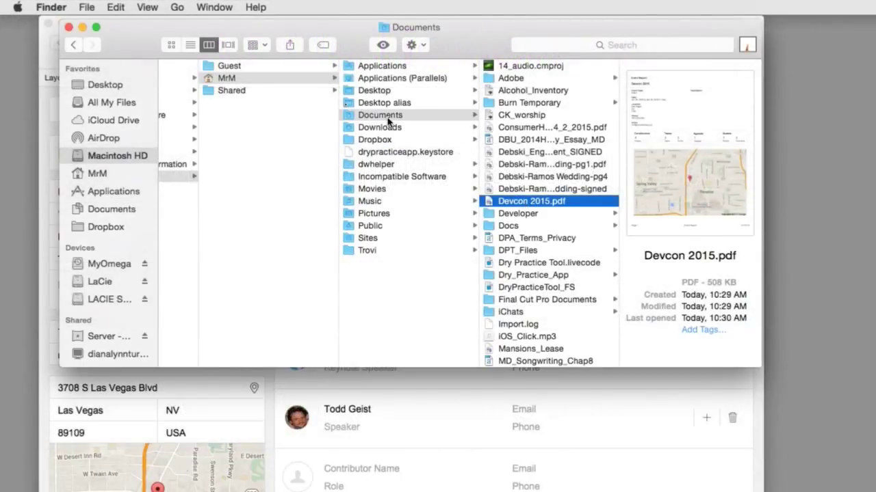
- Bring Event Management forward on Devcon 2015 and show the event report's email, PDF and print options
left_click(607, 385)
left_click(701, 111)
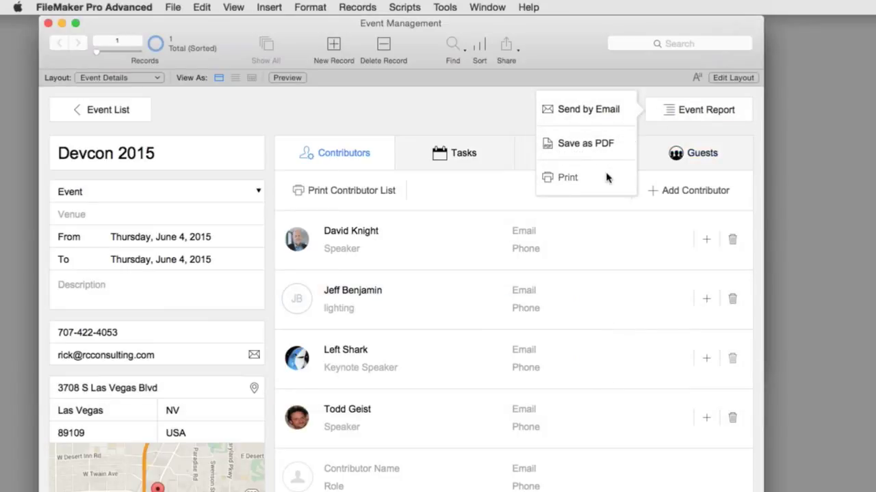
left_click(615, 110)
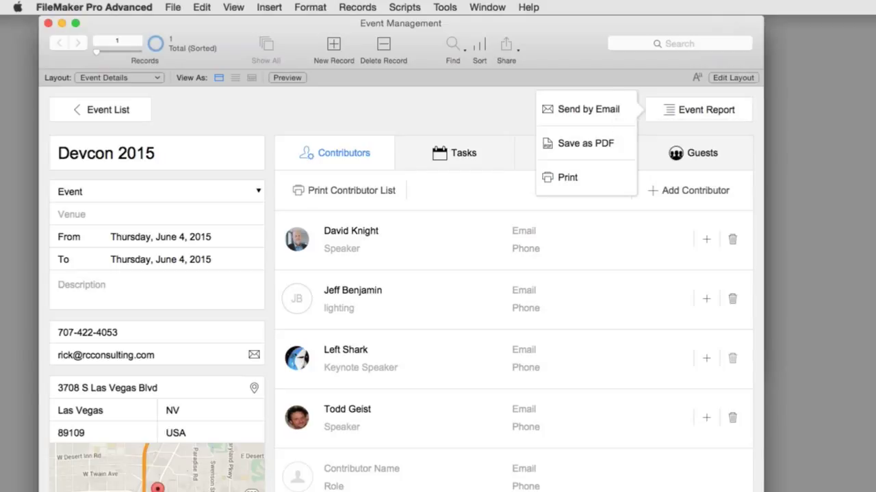